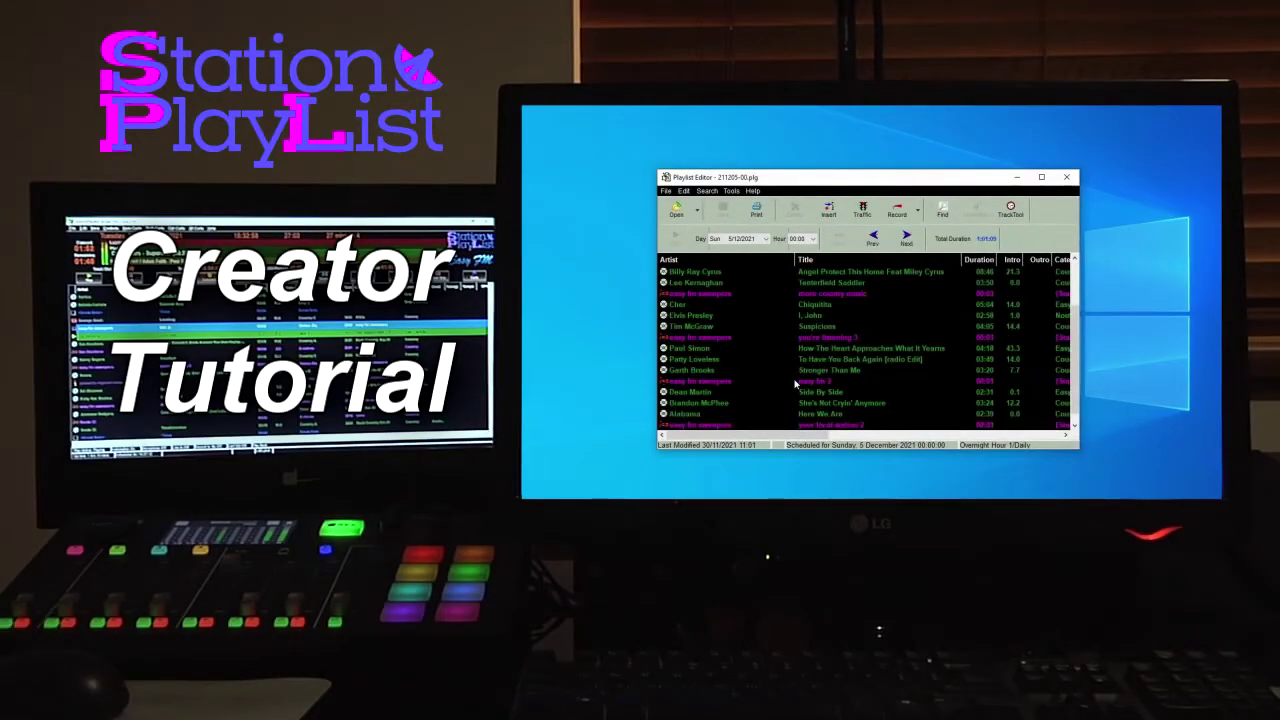
Step: Scroll through the 5 December 2021 playlist and advance it to the 01:00 hour
{"action": "scroll", "coordinate": [795, 380], "scroll_direction": "up", "scroll_amount": 2}
{"action": "scroll", "coordinate": [866, 272], "scroll_direction": "up", "scroll_amount": 3}
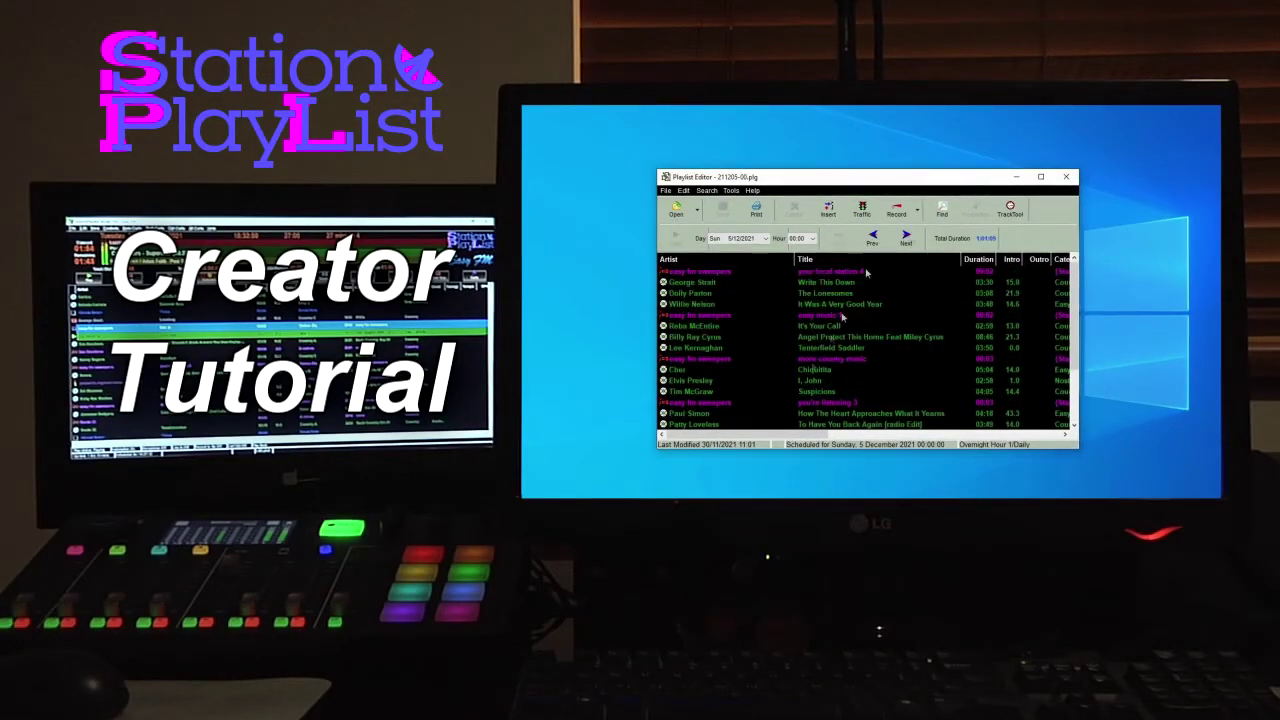
{"action": "left_click", "coordinate": [905, 238]}
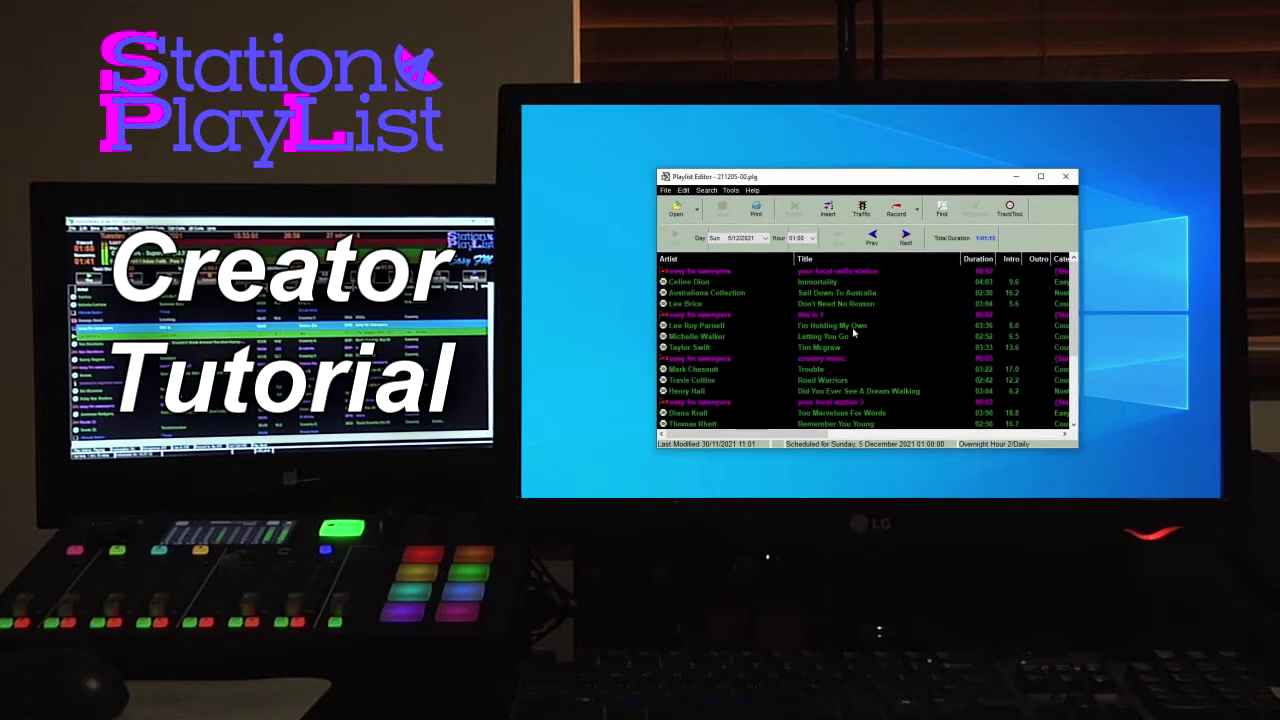
{"action": "scroll", "coordinate": [853, 334], "scroll_direction": "down", "scroll_amount": 3}
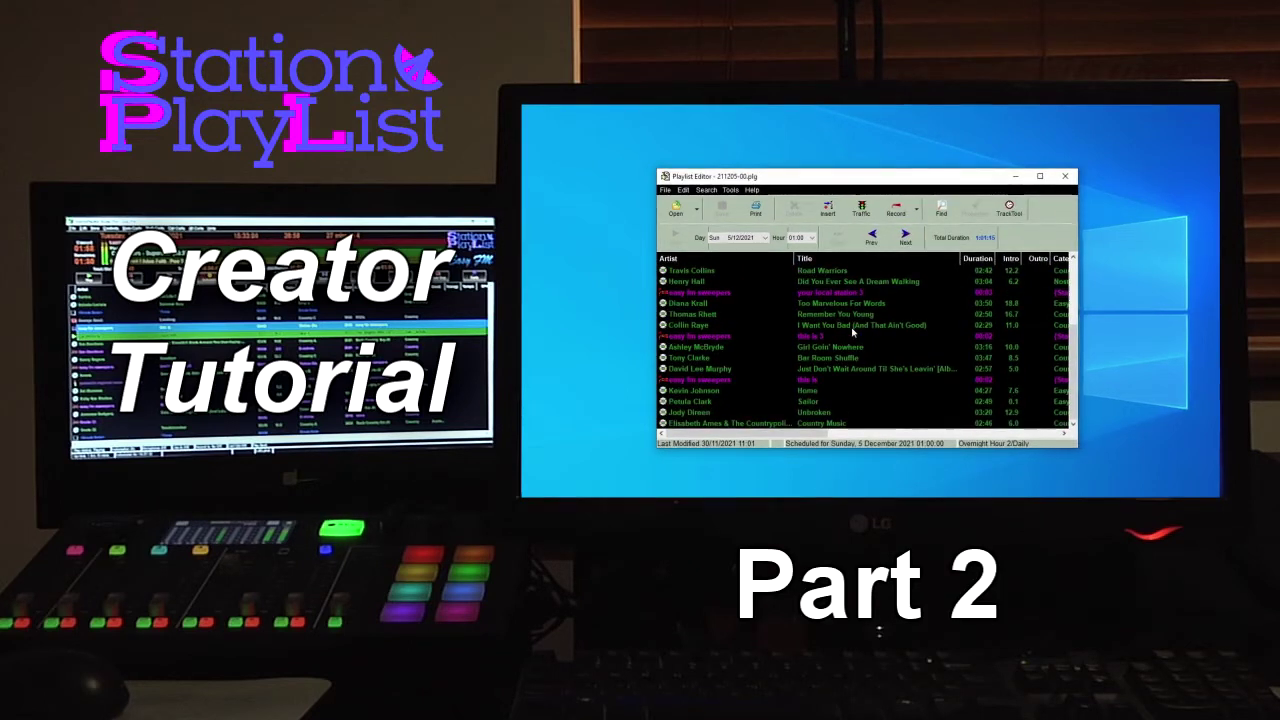
{"action": "scroll", "coordinate": [853, 334], "scroll_direction": "up", "scroll_amount": 3}
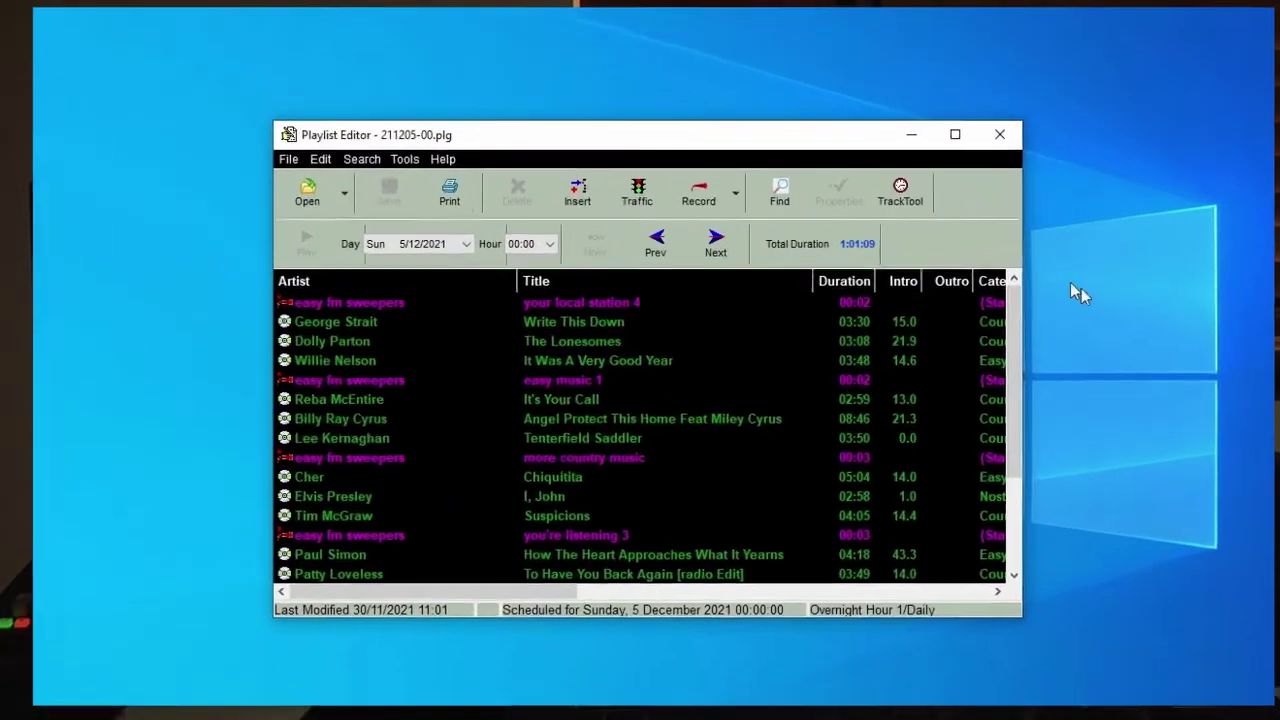
{"action": "left_click", "coordinate": [1000, 134]}
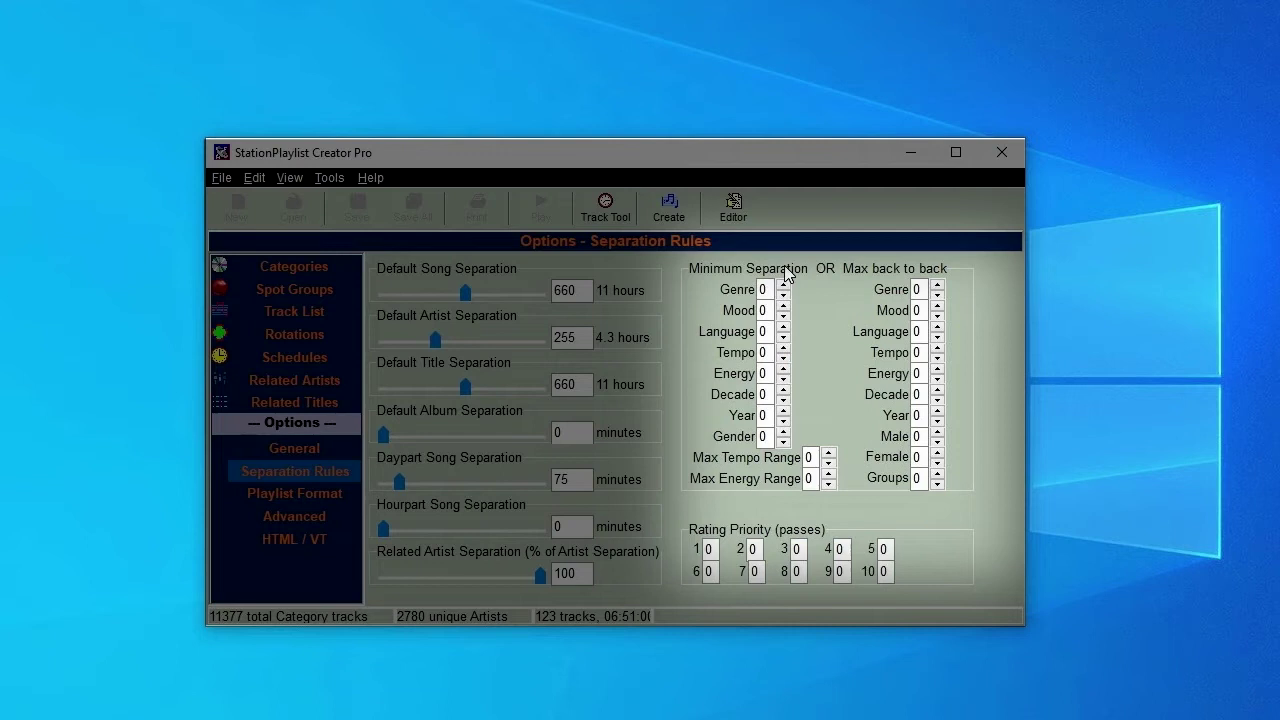
{"action": "left_click", "coordinate": [783, 432]}
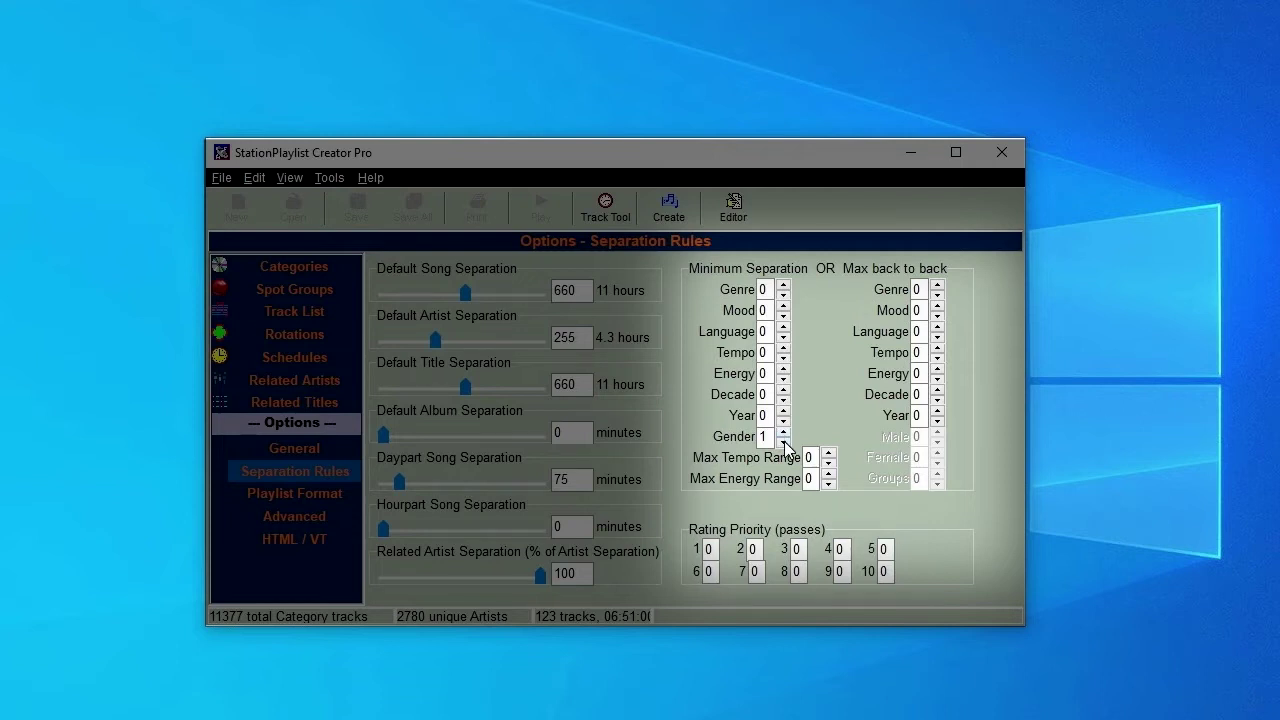
{"action": "left_click", "coordinate": [784, 442]}
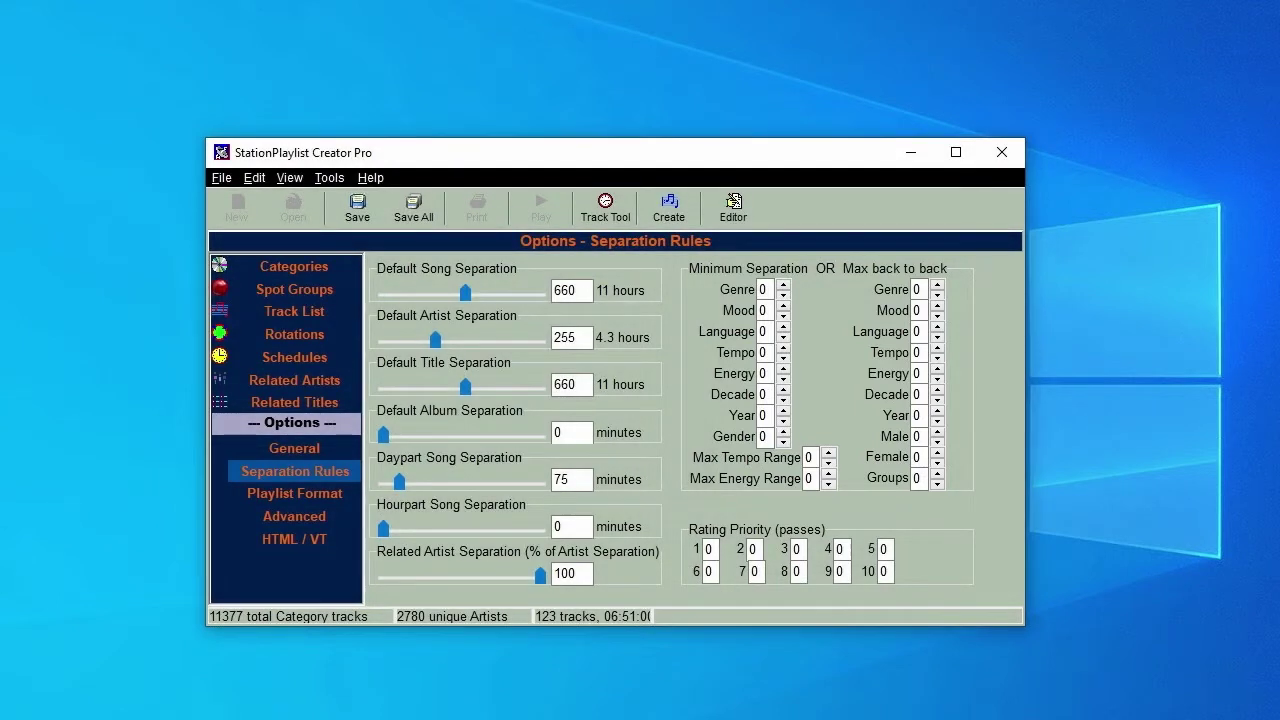
Step: In Country A's properties, switch Priority to High, back to Normal, and close
{"action": "left_click", "coordinate": [275, 264]}
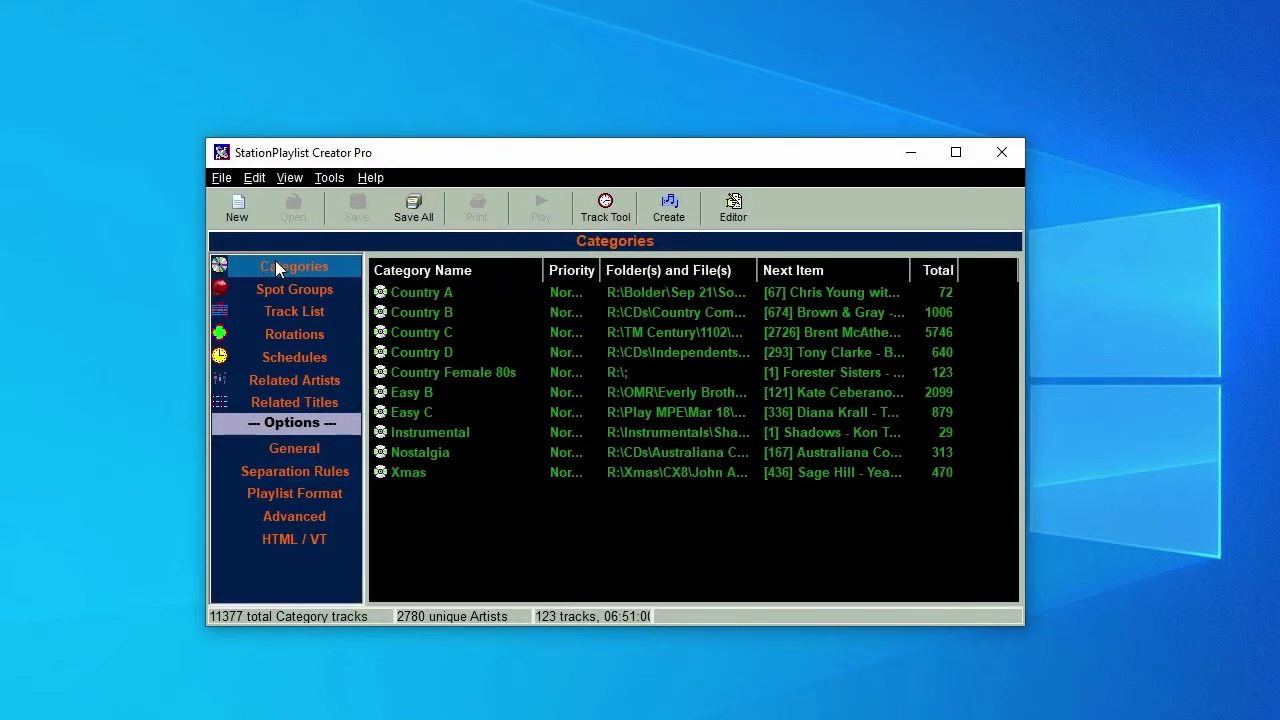
{"action": "double_click", "coordinate": [420, 286]}
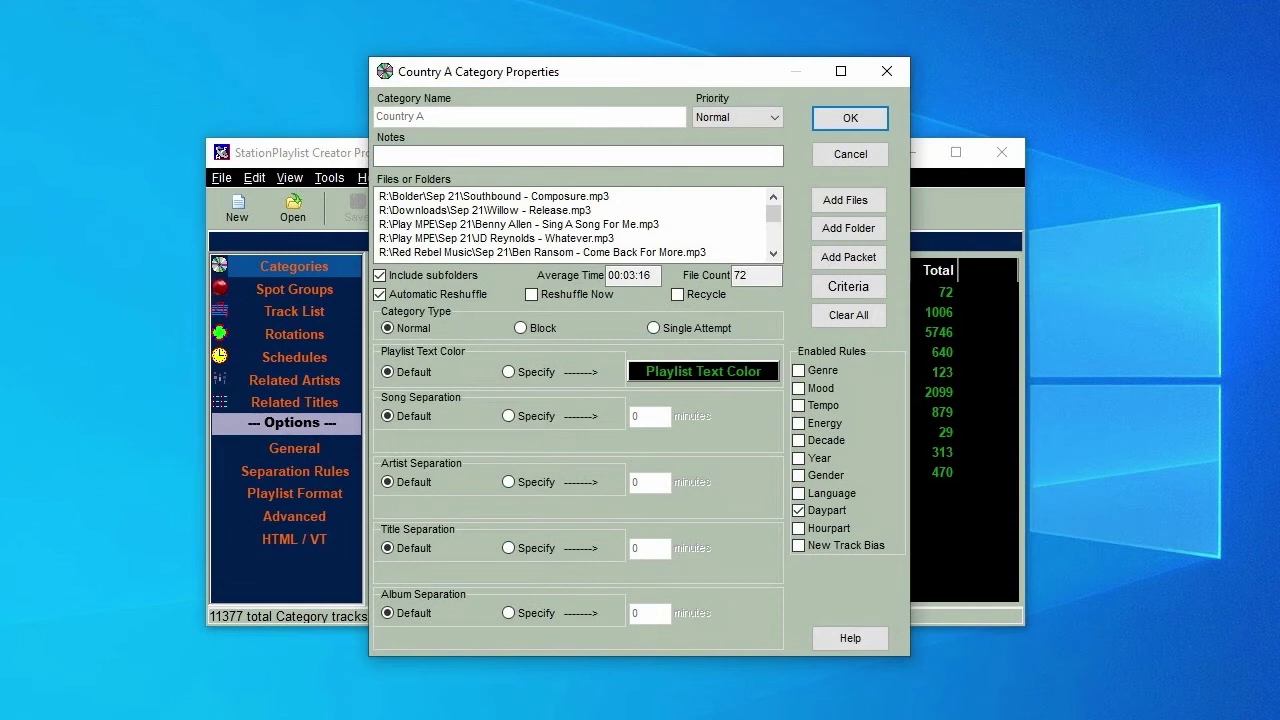
{"action": "left_click", "coordinate": [774, 116]}
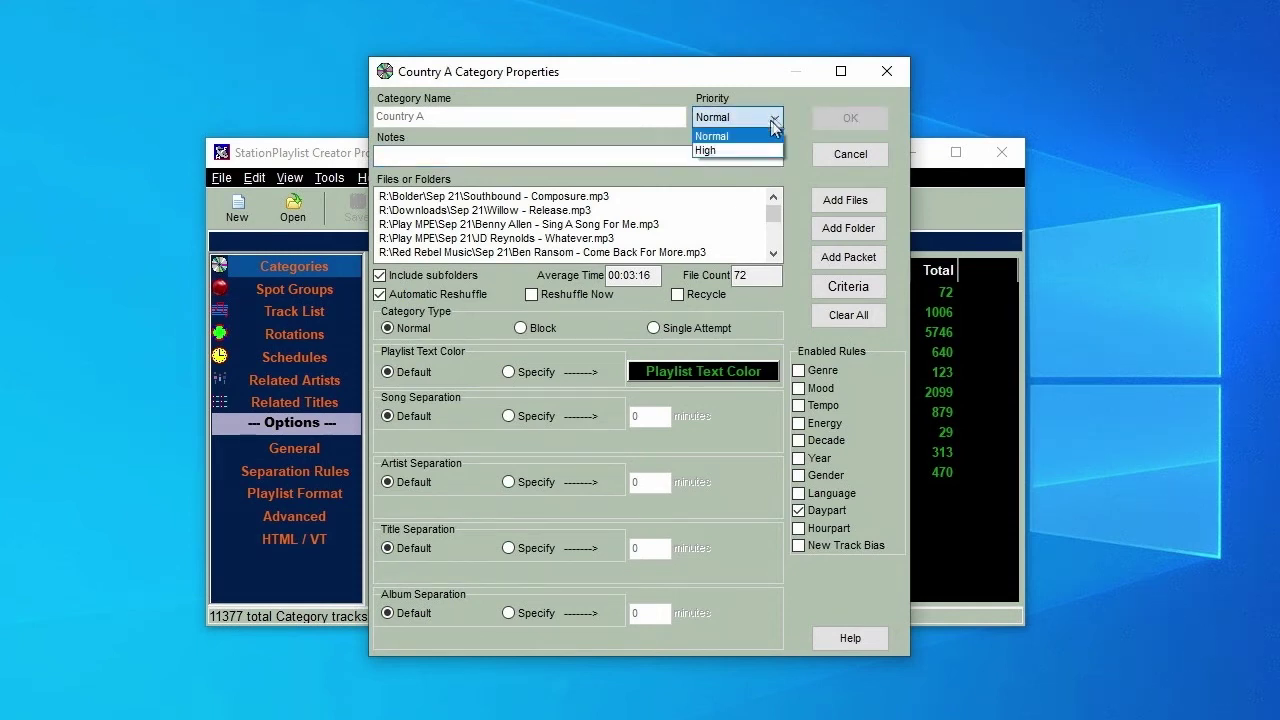
{"action": "left_click", "coordinate": [766, 150]}
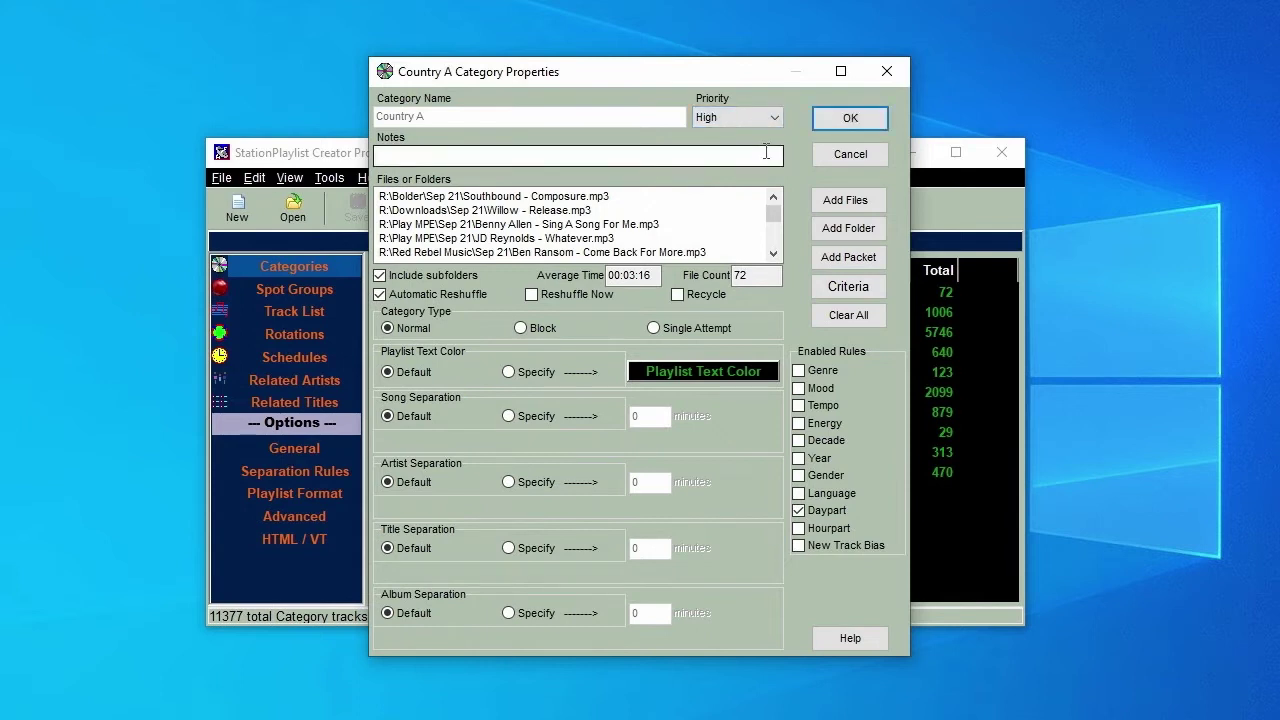
{"action": "left_click", "coordinate": [775, 115]}
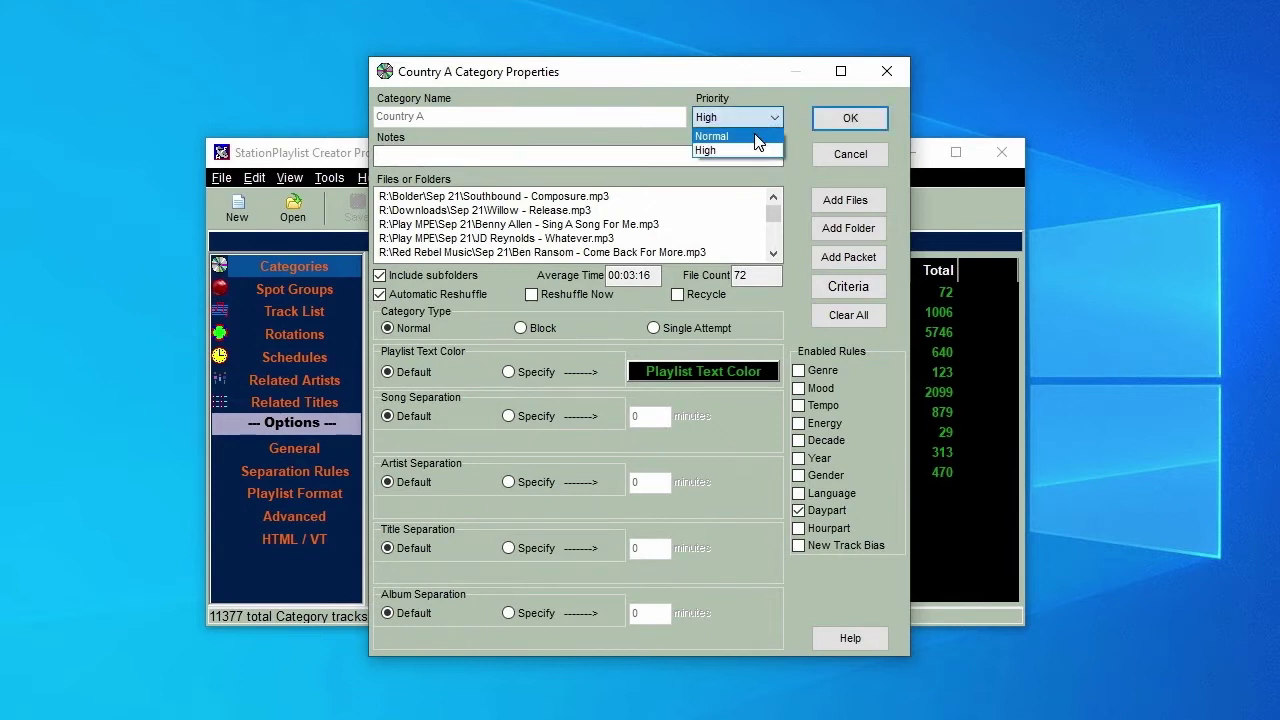
{"action": "left_click", "coordinate": [755, 136]}
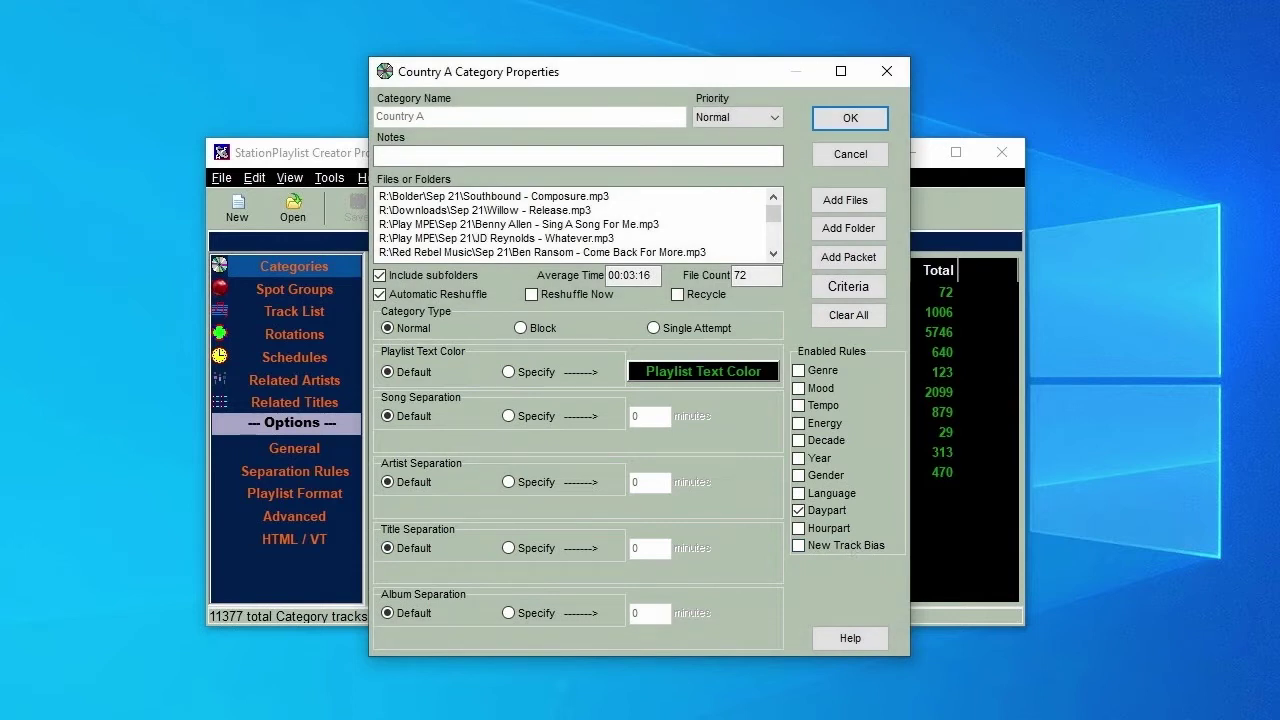
{"action": "key", "text": "Return"}
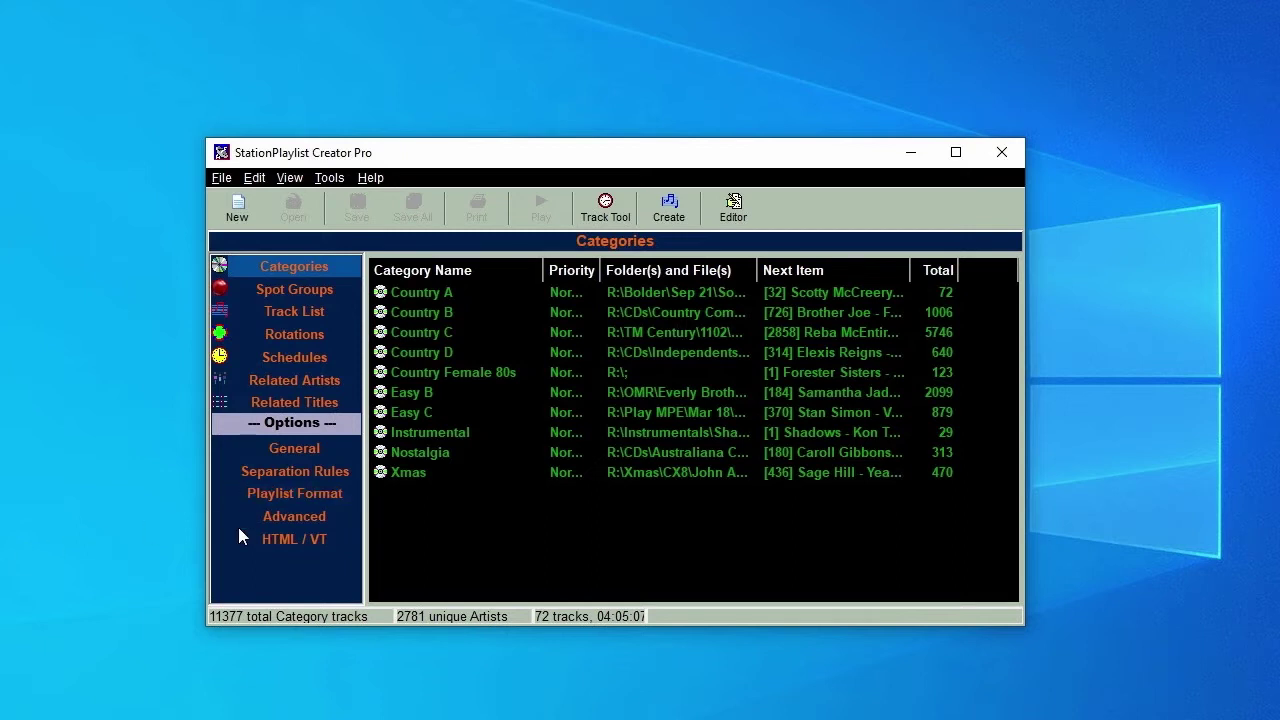
Step: Open Add Files to Category from Country A's track list
{"action": "left_click", "coordinate": [382, 300]}
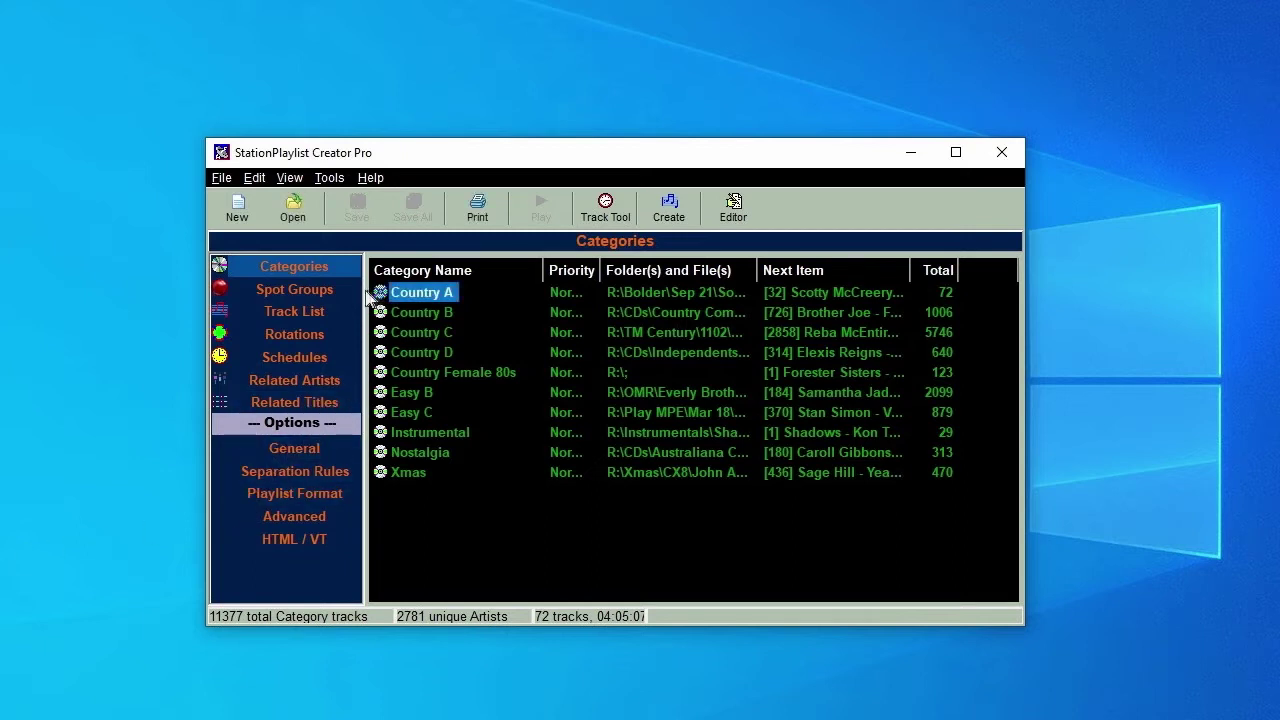
{"action": "left_click", "coordinate": [317, 309]}
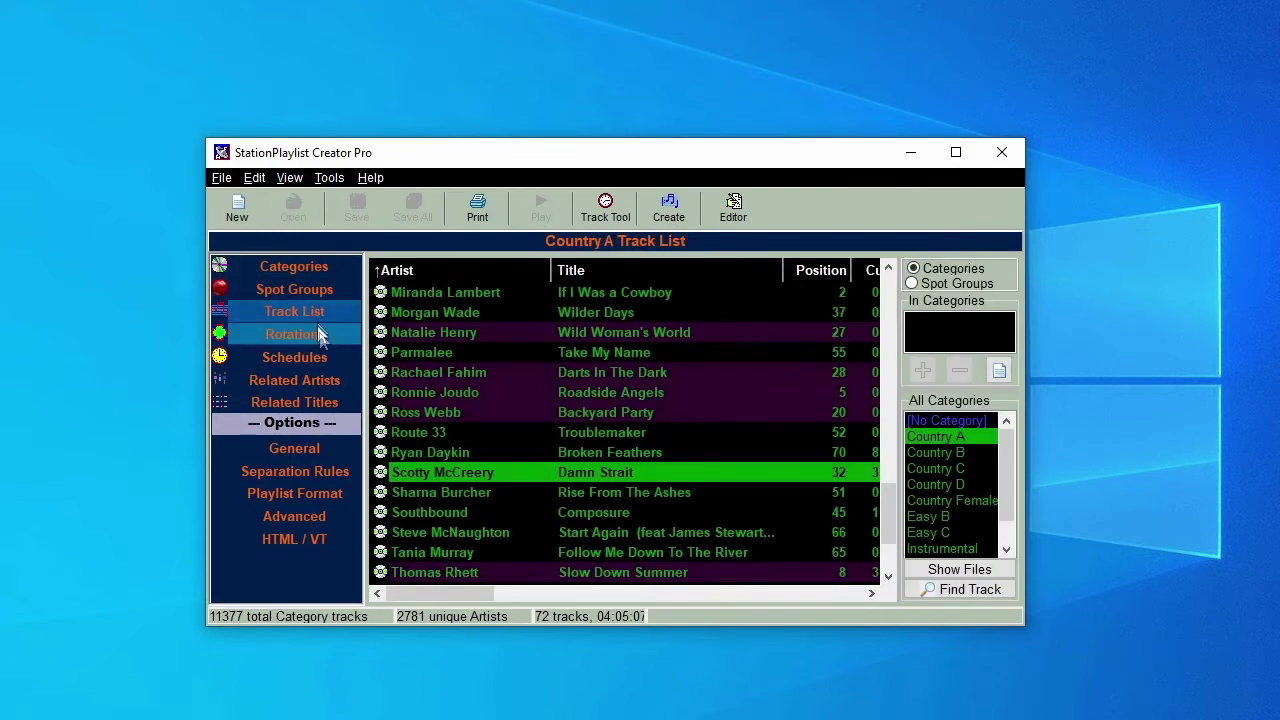
{"action": "right_click", "coordinate": [540, 580]}
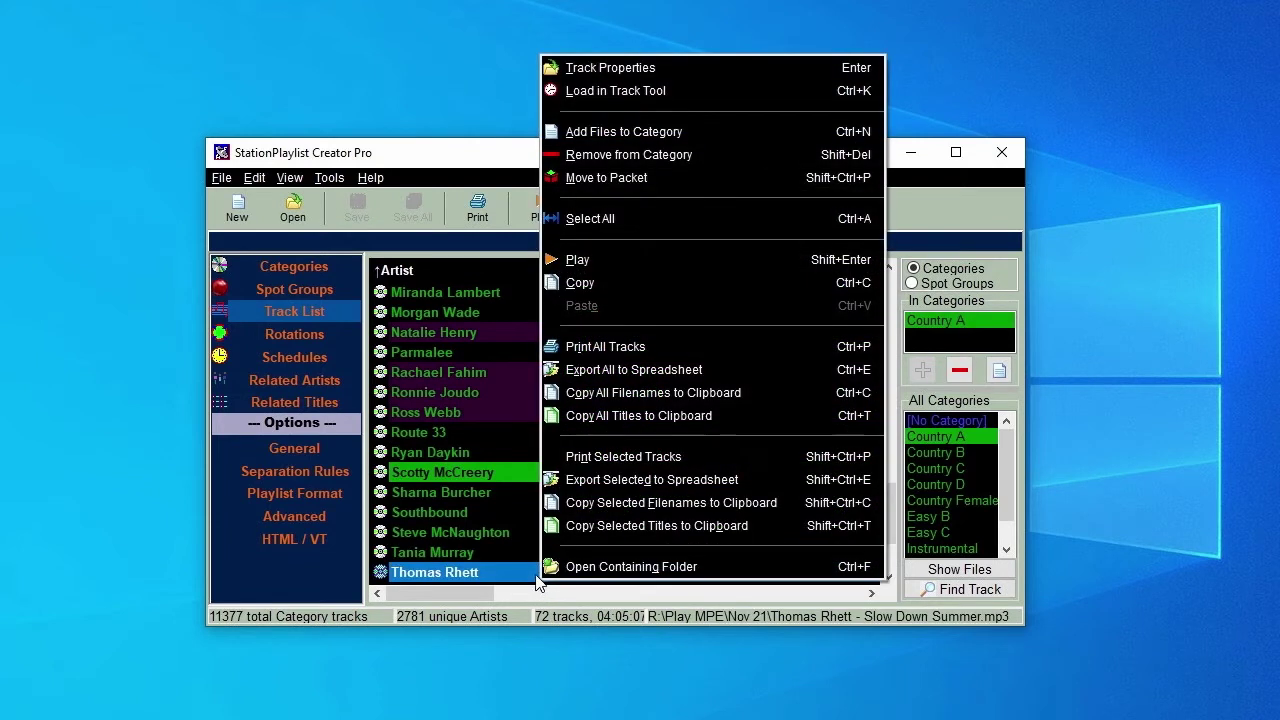
{"action": "left_click", "coordinate": [634, 132]}
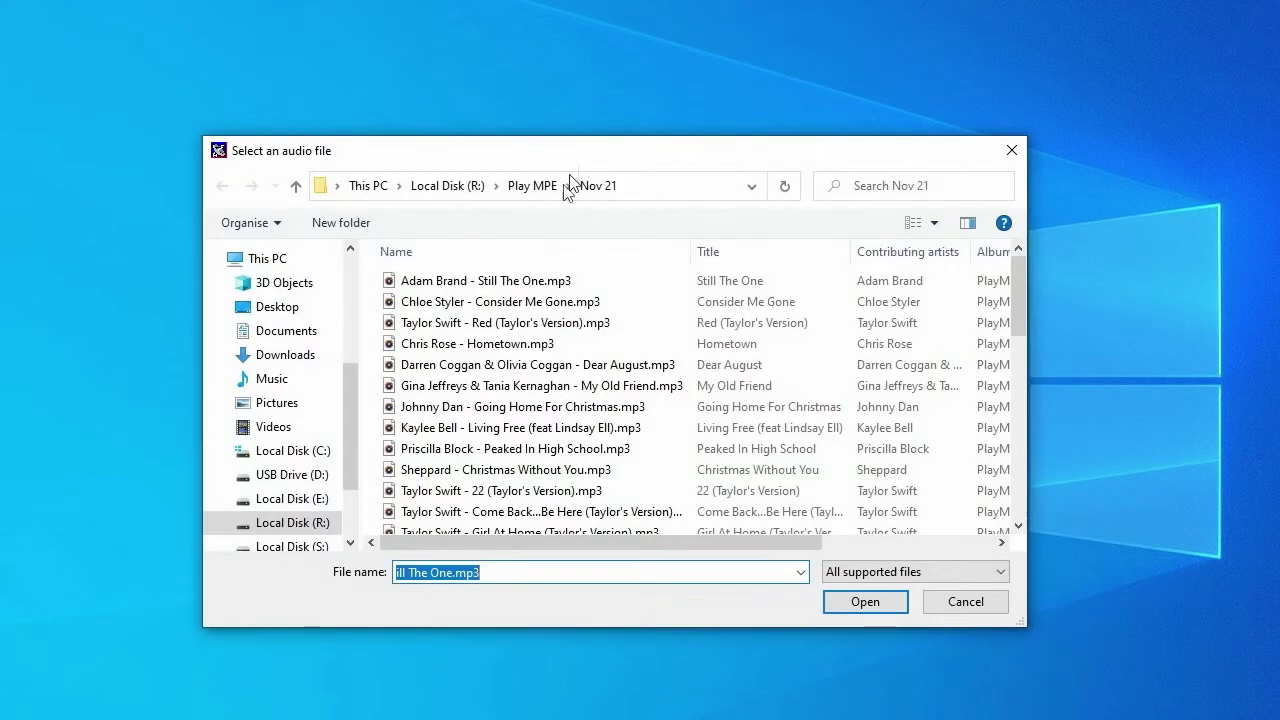
Step: Pick the Adam Brand, Chloe Styler, Taylor Swift and Priscilla Block Nov 21 files
{"action": "left_click", "coordinate": [502, 283]}
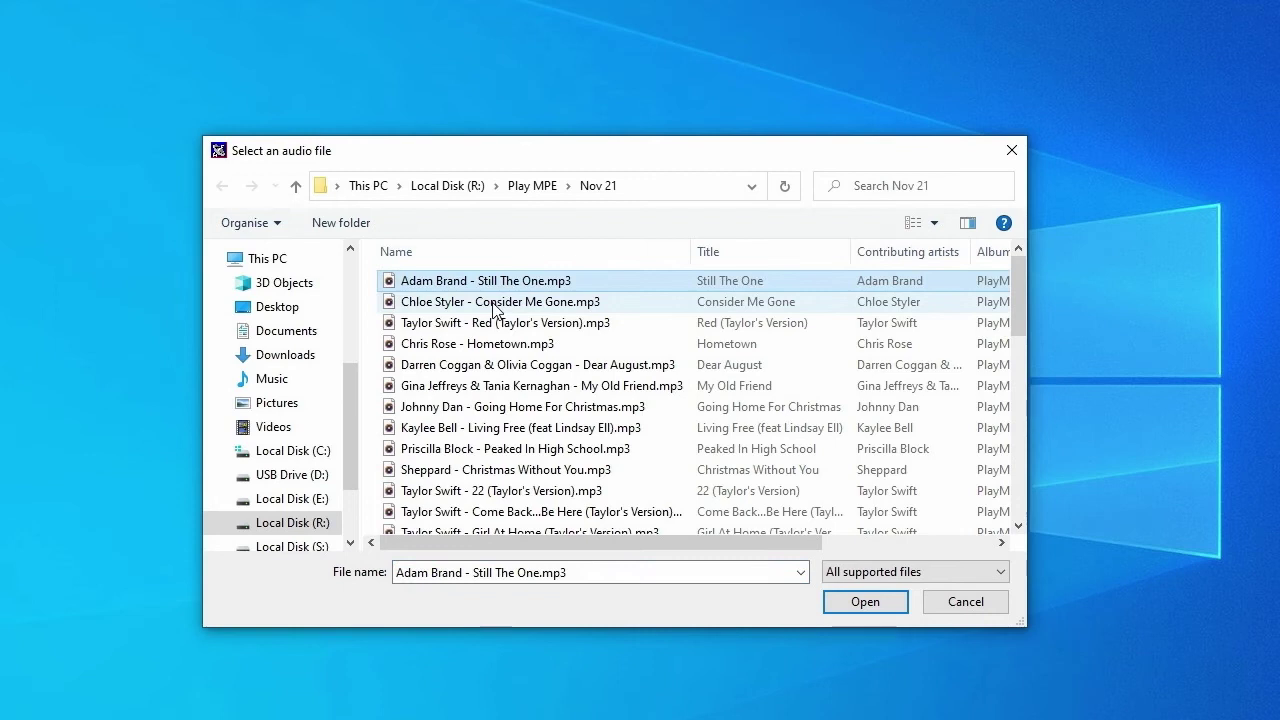
{"action": "left_click", "coordinate": [495, 304], "text": "ctrl"}
{"action": "left_click", "coordinate": [493, 324], "text": "ctrl"}
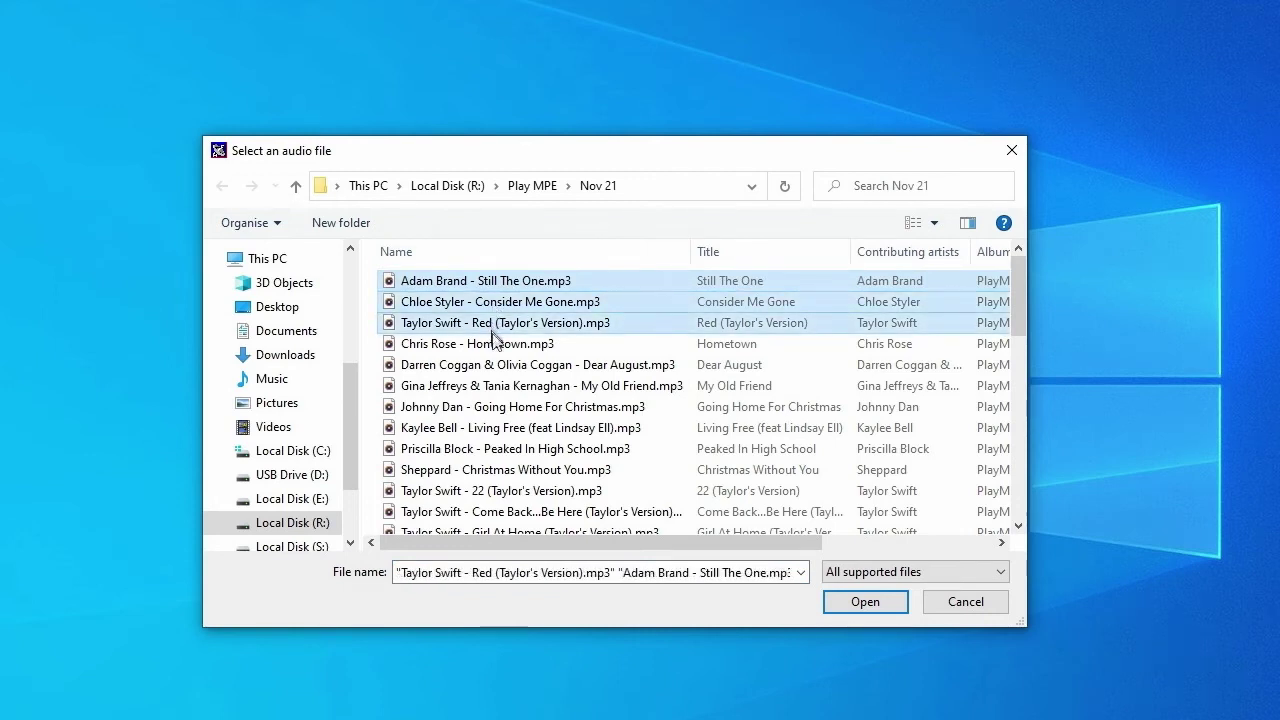
{"action": "left_click", "coordinate": [480, 456], "text": "ctrl"}
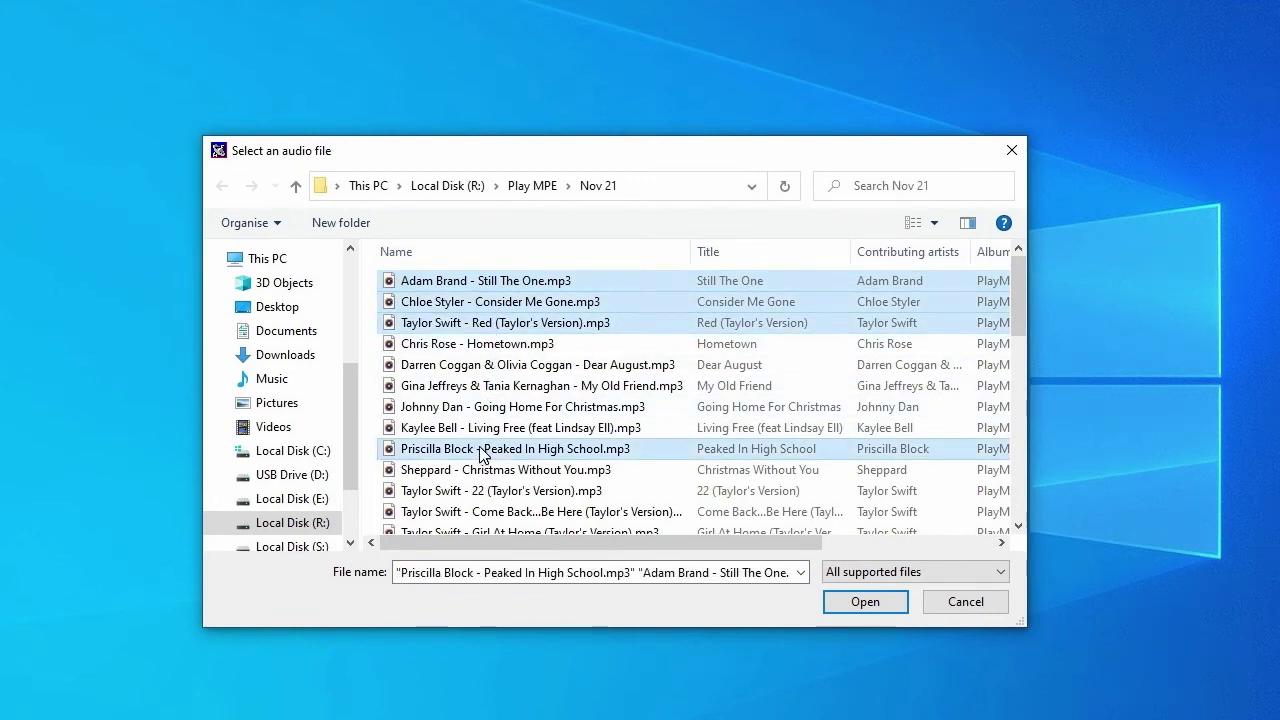
Step: Add the four files to Country A and remove the Brendan McMahon, Ashleigh Dallas, Ryan Daykin and She Runs tracks
{"action": "left_click", "coordinate": [874, 605]}
{"action": "left_click", "coordinate": [432, 493]}
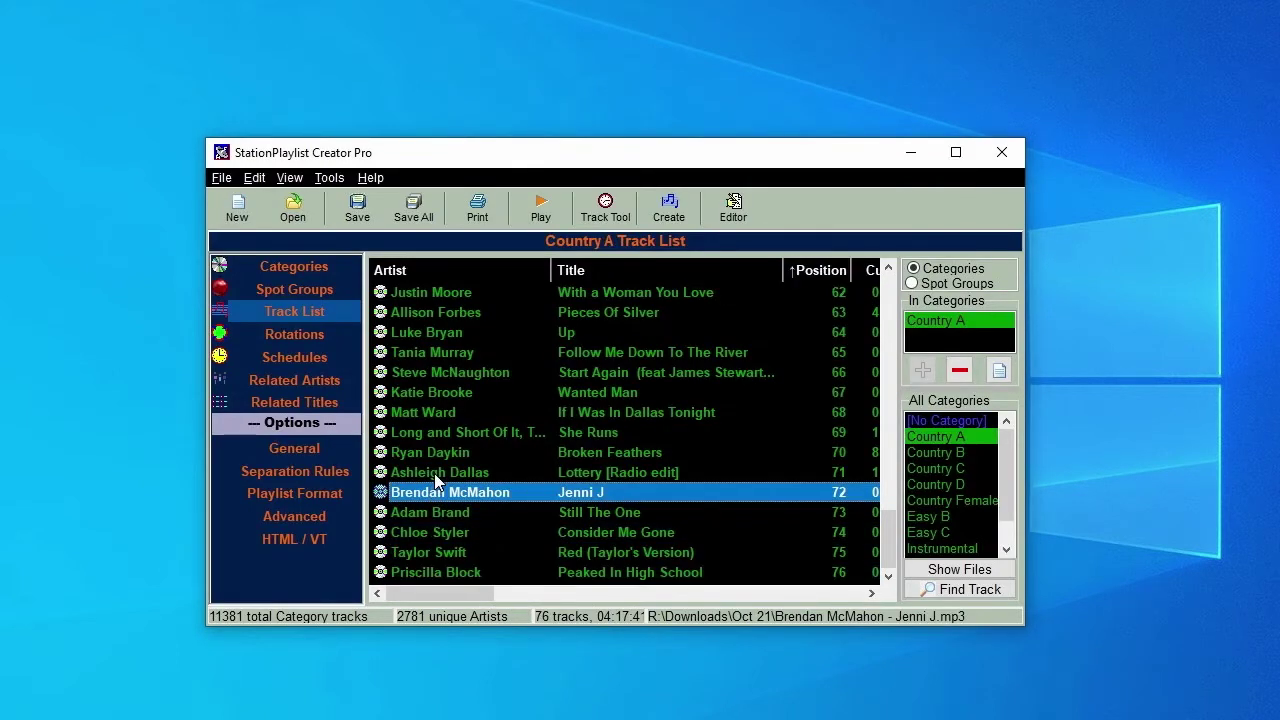
{"action": "left_click", "coordinate": [434, 473], "text": "ctrl"}
{"action": "left_click", "coordinate": [432, 456], "text": "ctrl"}
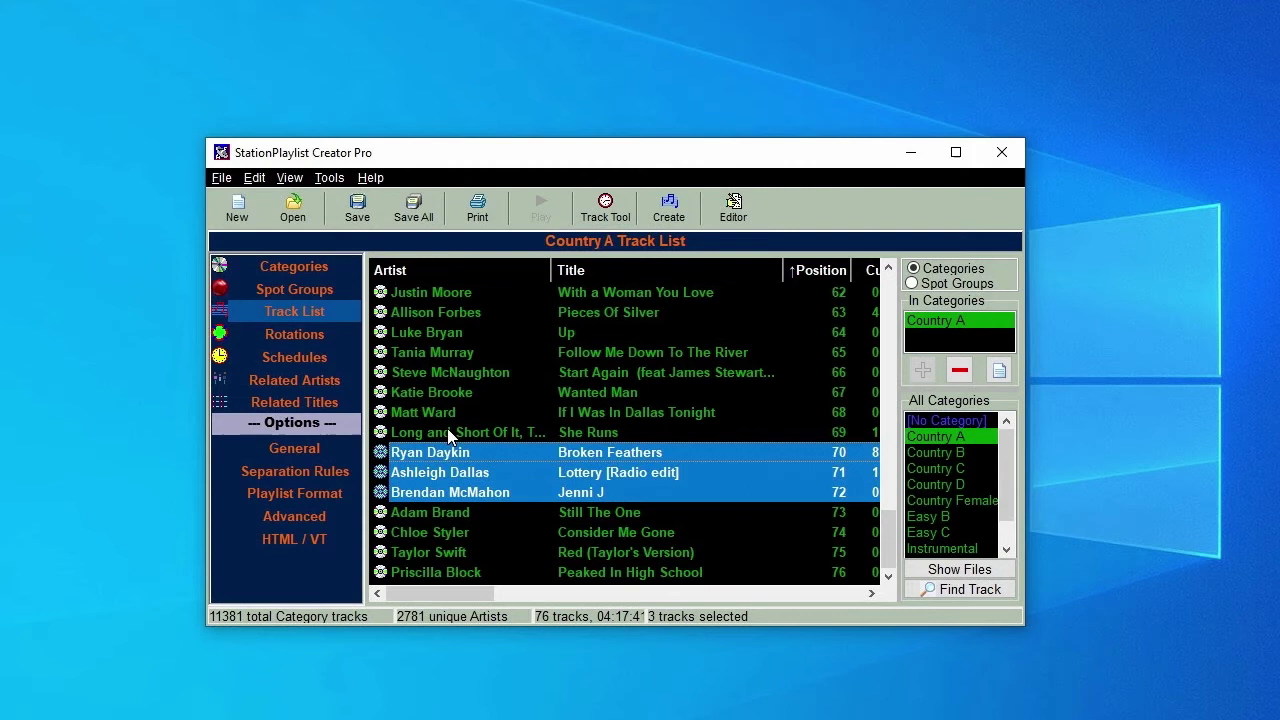
{"action": "left_click", "coordinate": [447, 428], "text": "ctrl"}
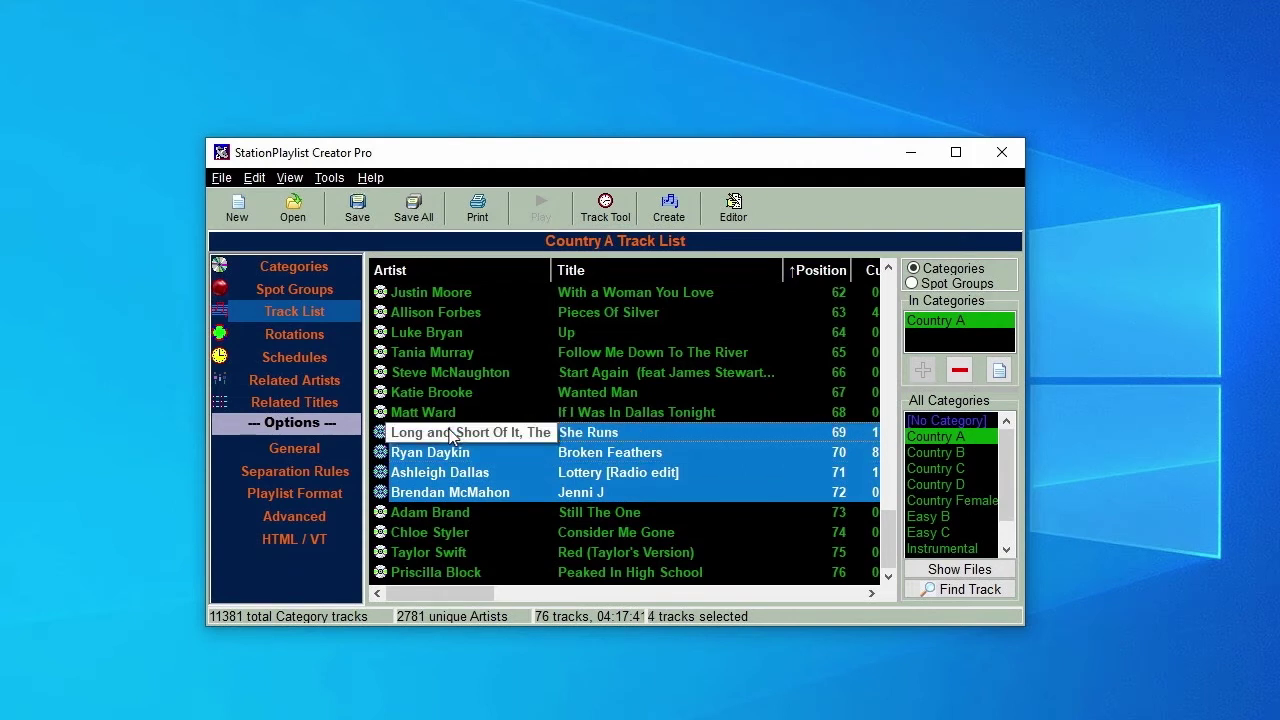
{"action": "left_click", "coordinate": [959, 371]}
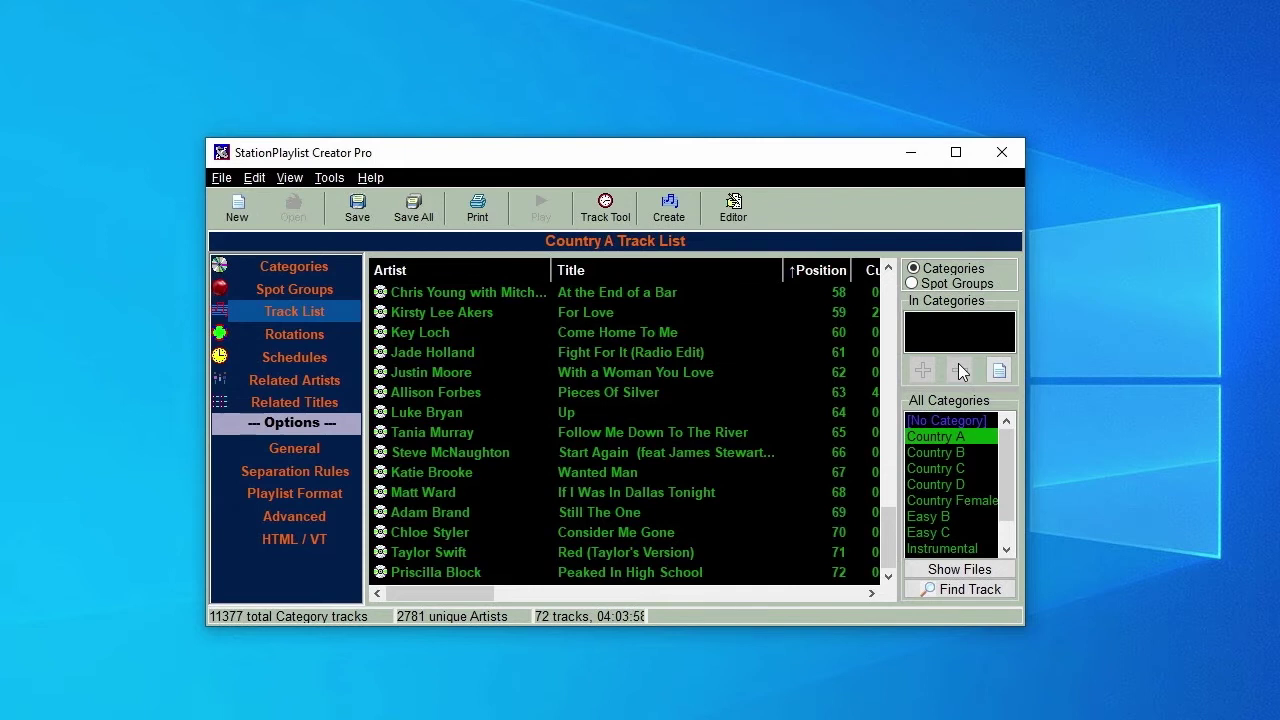
Step: Assign all uncategorised tracks to Country B and select Country B in Categories
{"action": "left_click", "coordinate": [958, 420]}
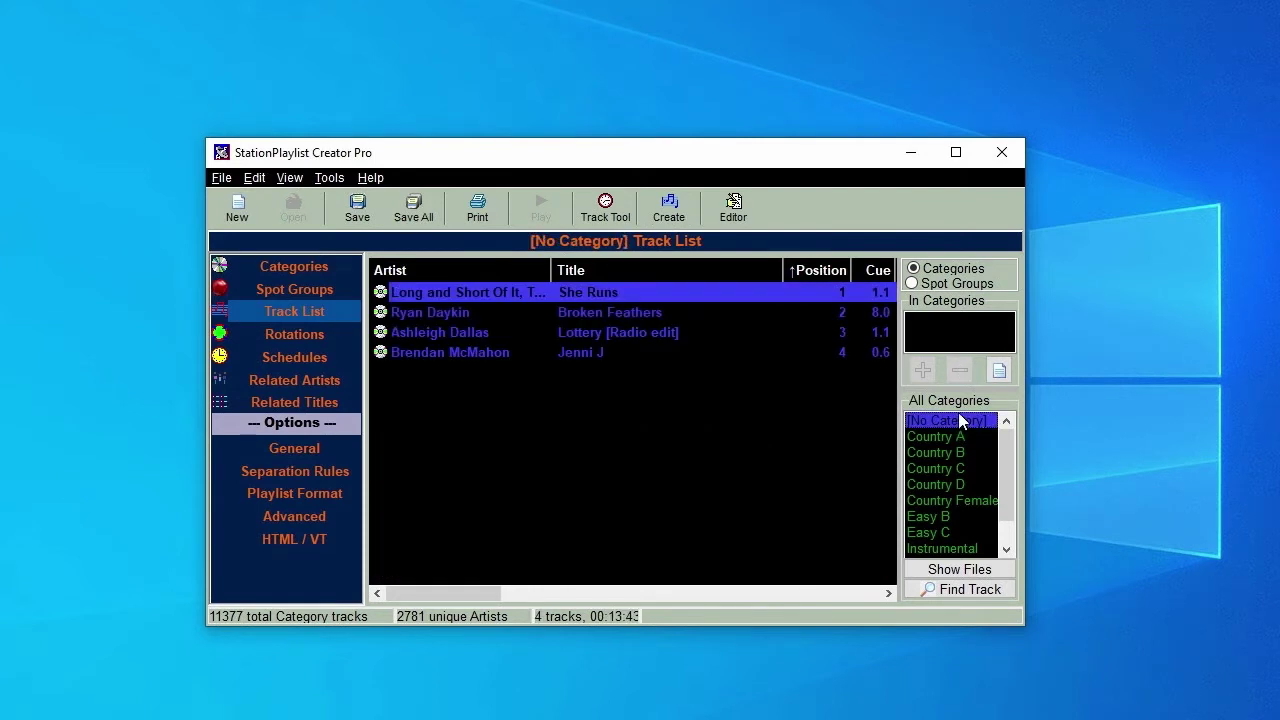
{"action": "key", "text": "ctrl+a"}
{"action": "left_click", "coordinate": [956, 453]}
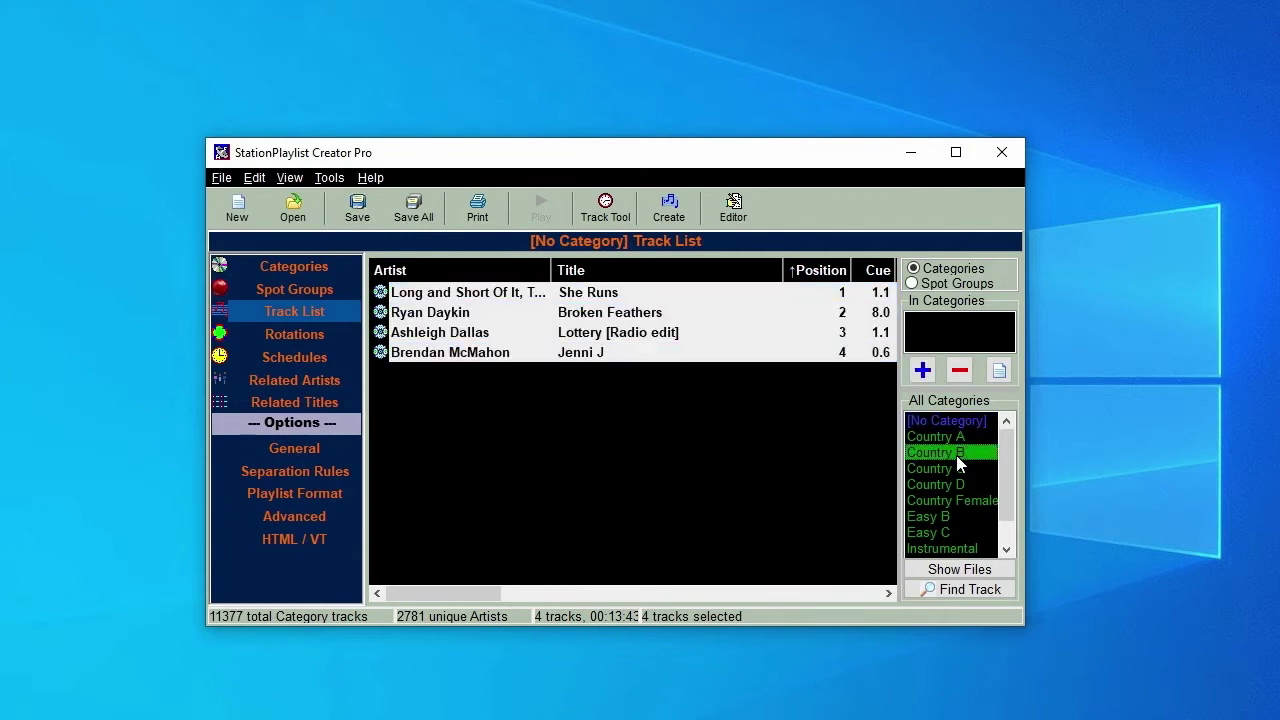
{"action": "left_click", "coordinate": [926, 369]}
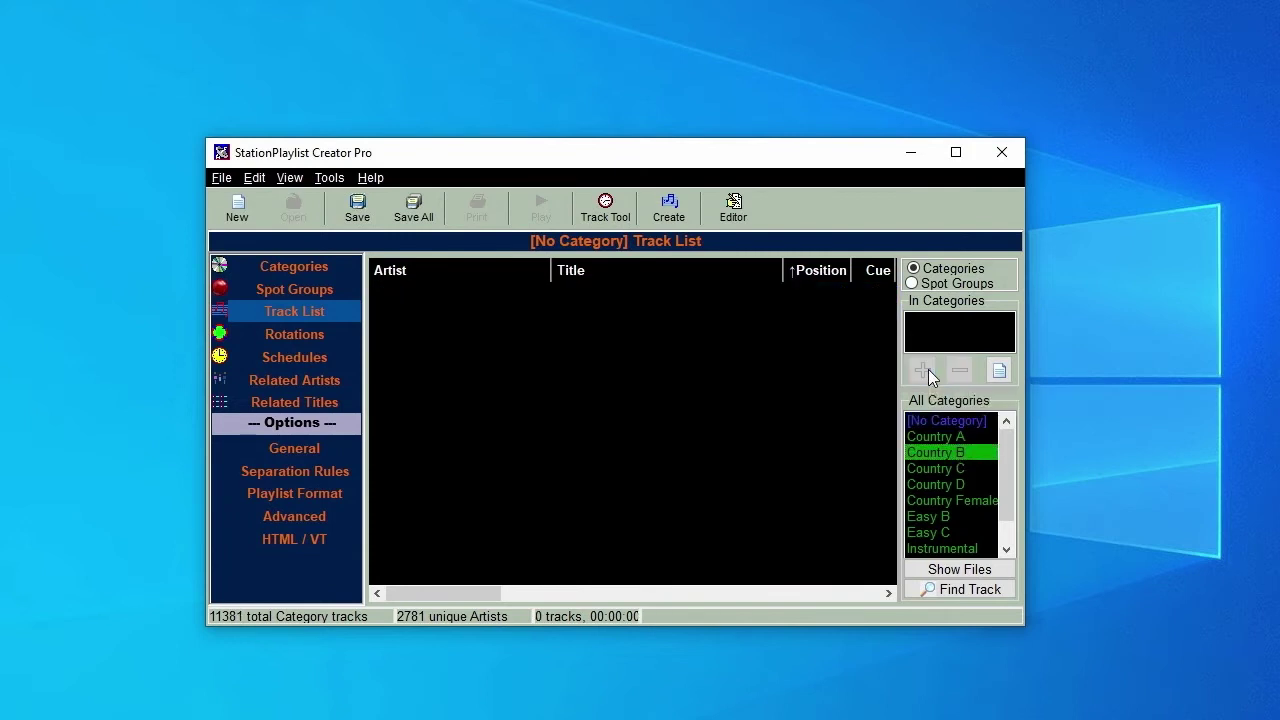
{"action": "left_click", "coordinate": [294, 266]}
{"action": "left_click", "coordinate": [382, 313]}
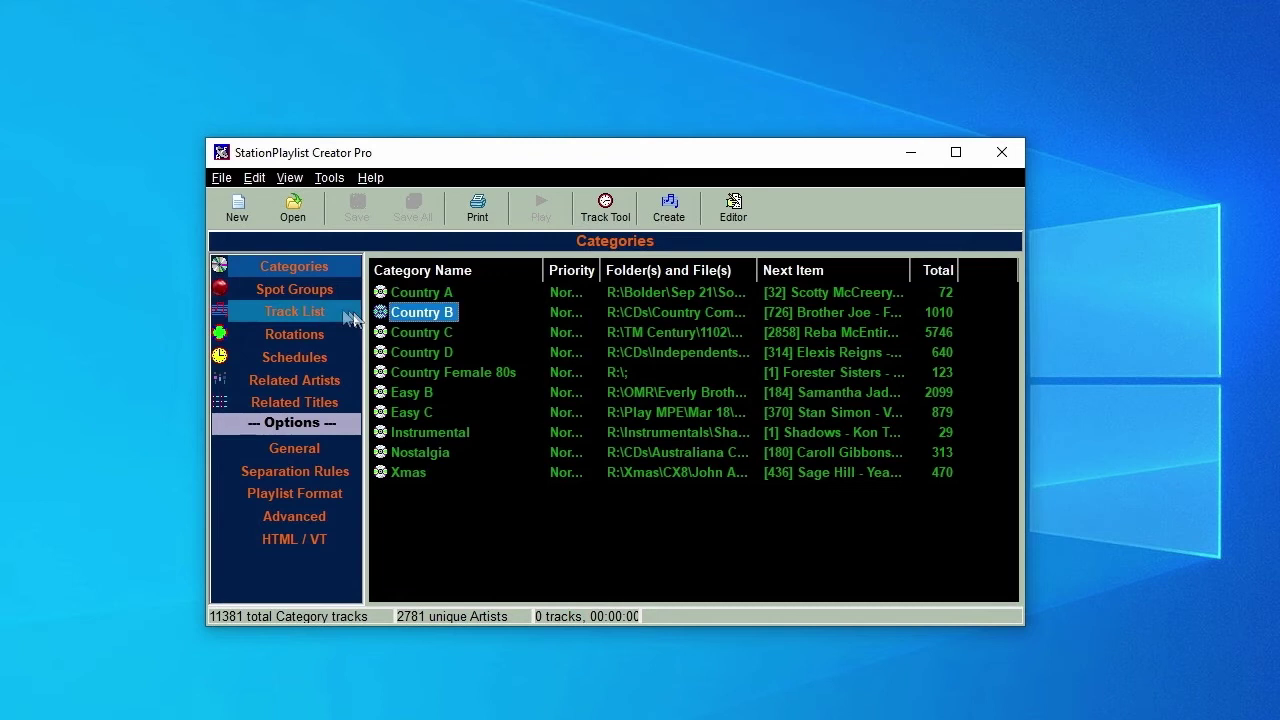
{"action": "left_click", "coordinate": [306, 309]}
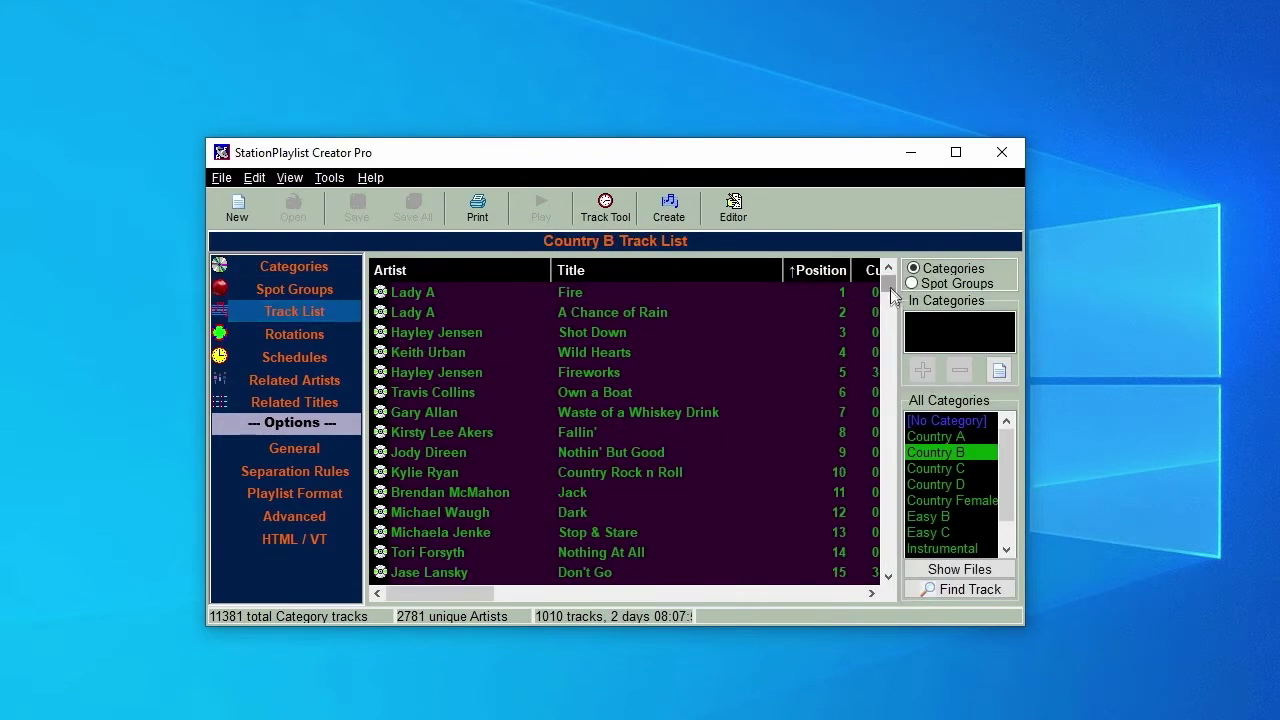
{"action": "left_click_drag", "start_coordinate": [890, 287], "coordinate": [891, 586]}
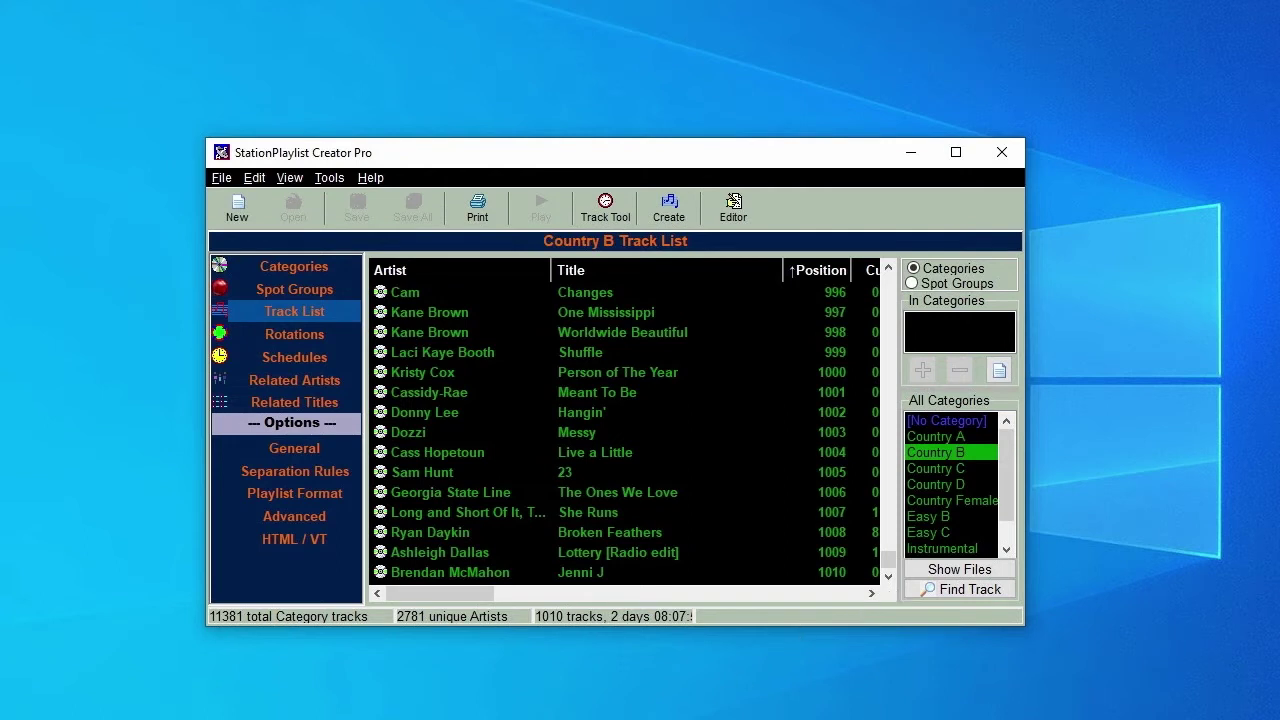
{"action": "left_click", "coordinate": [294, 266]}
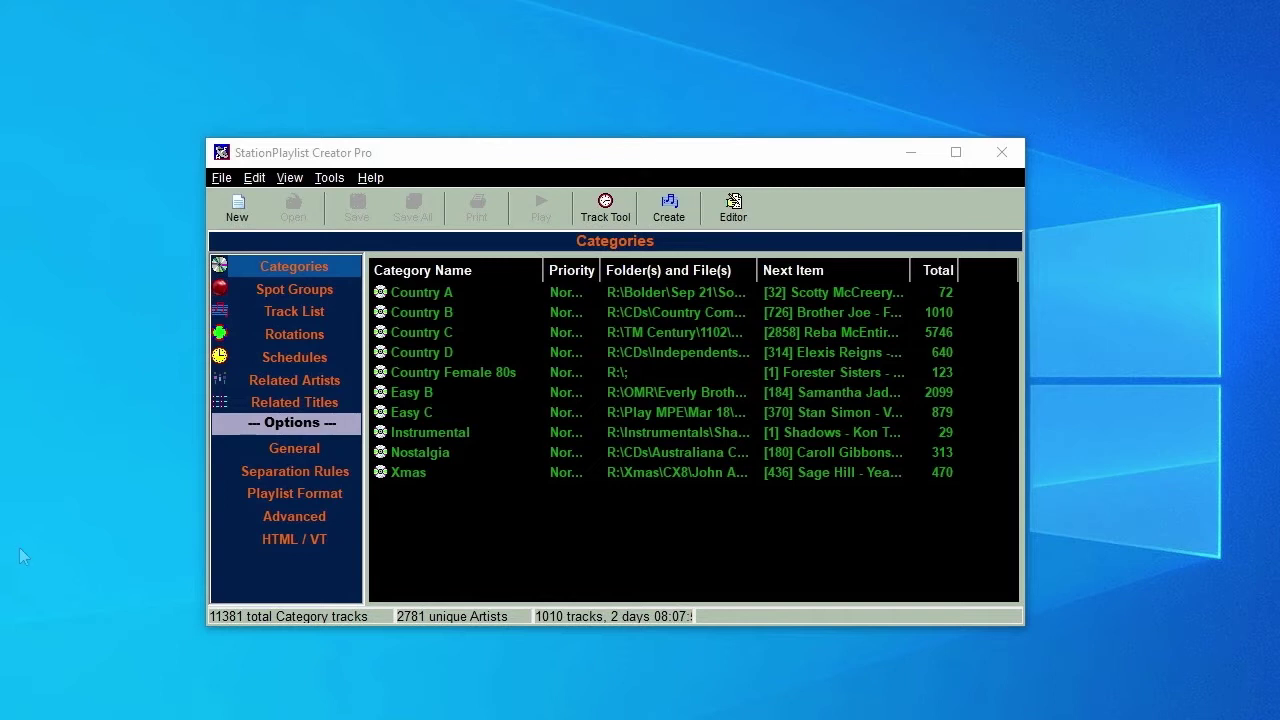
Step: In Country B's properties, start a new packet named 'Taylor Swift Red Album'
{"action": "left_click", "coordinate": [420, 312]}
{"action": "double_click", "coordinate": [420, 311]}
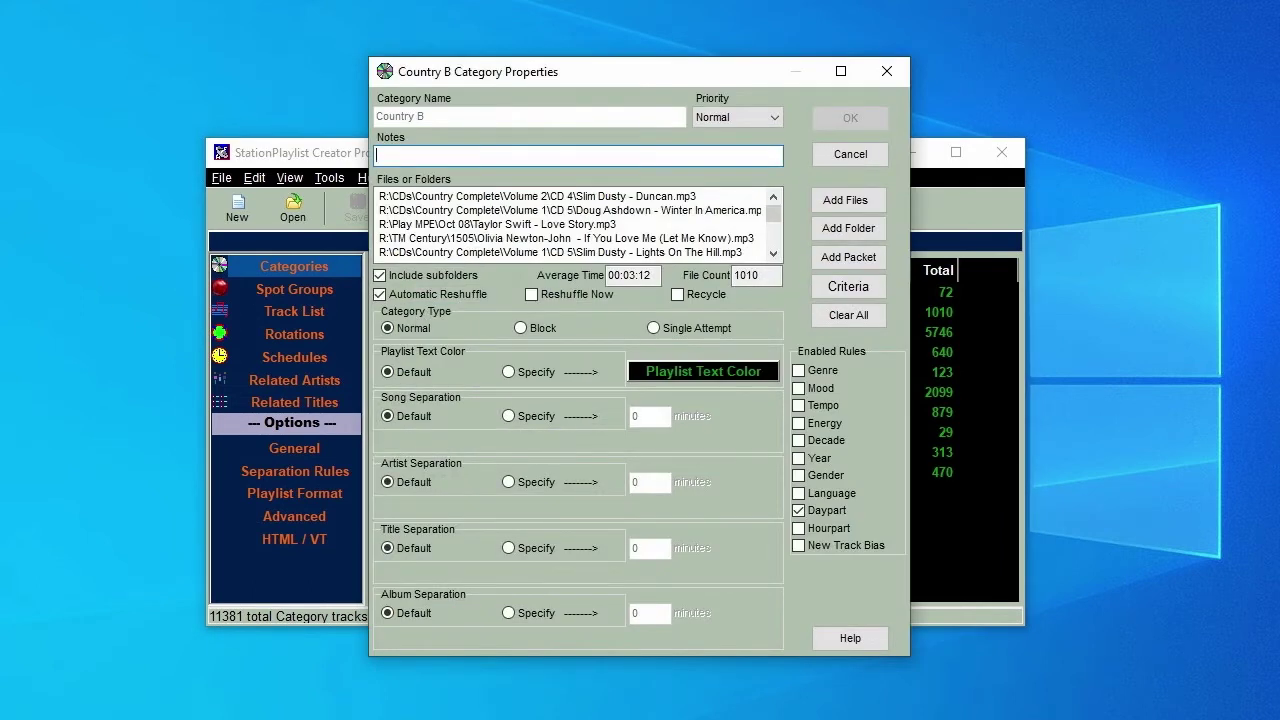
{"action": "left_click", "coordinate": [864, 258]}
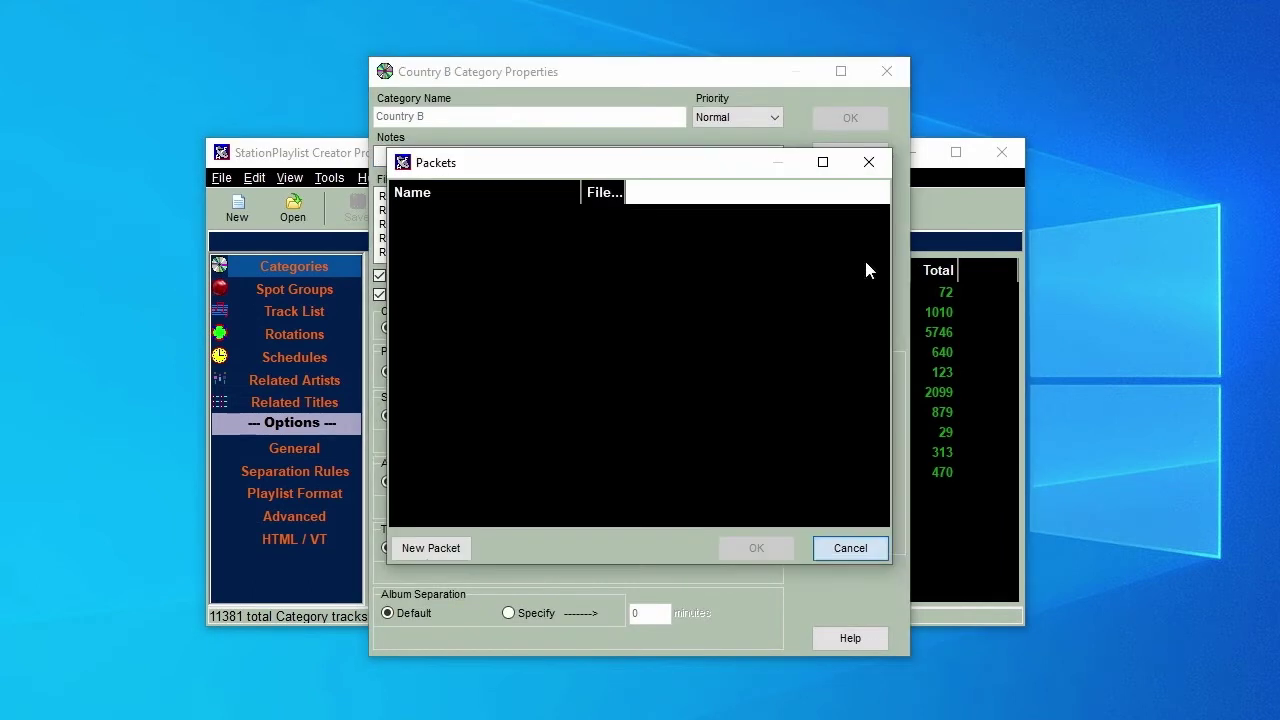
{"action": "left_click", "coordinate": [455, 552]}
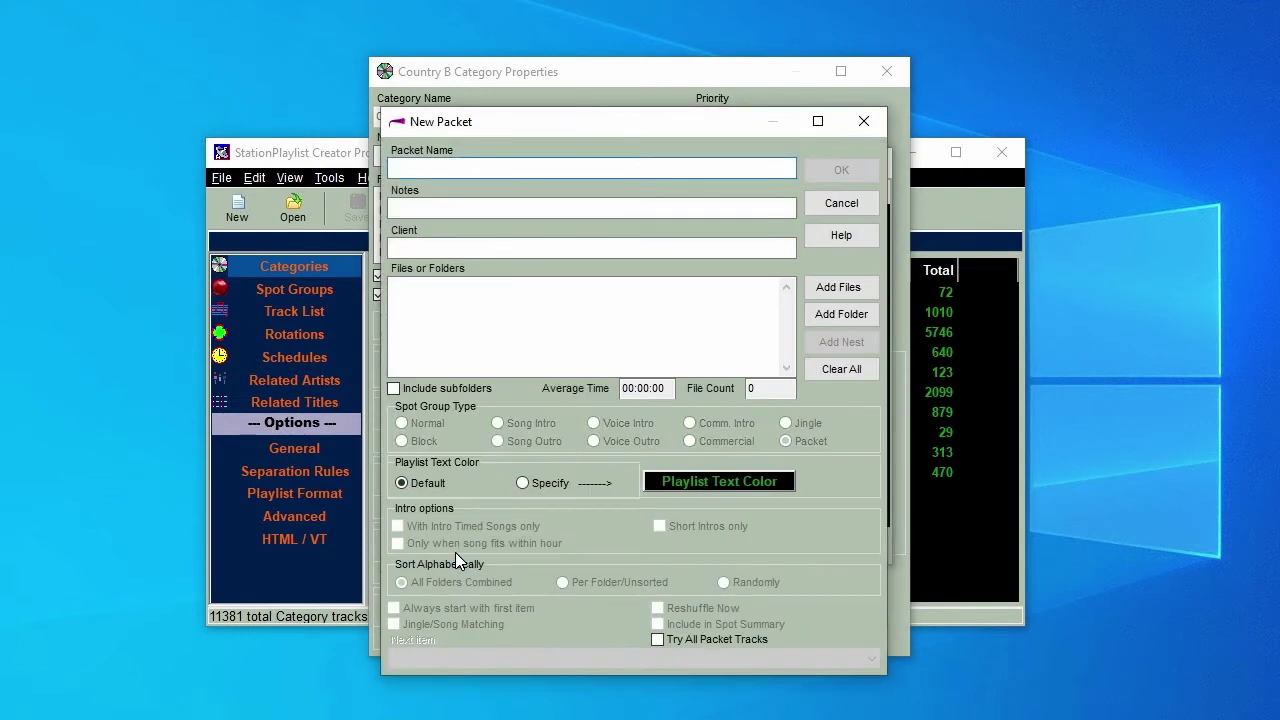
{"action": "type", "text": "Taylor Swift Red Album"}
Step: Add five Taylor Swift tracks to the packet and save it
{"action": "left_click", "coordinate": [838, 287]}
{"action": "left_click", "coordinate": [500, 375]}
{"action": "left_click", "coordinate": [516, 460], "text": "shift"}
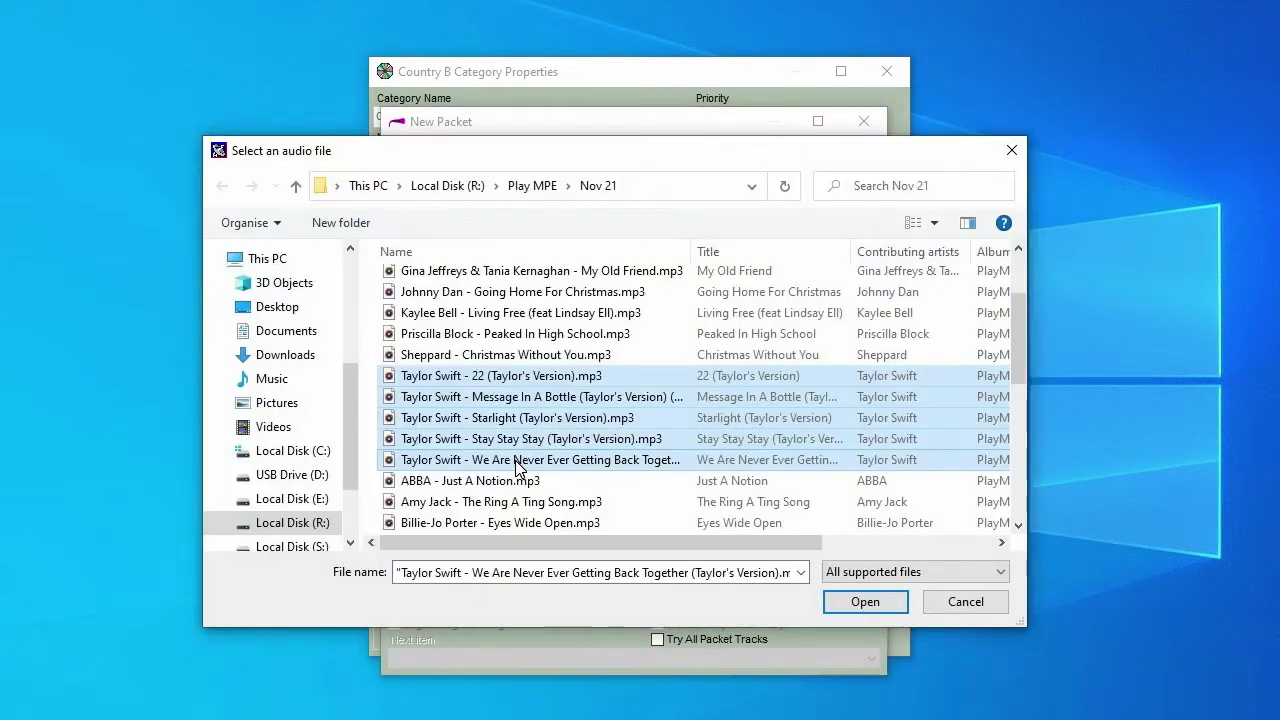
{"action": "left_click_drag", "start_coordinate": [516, 467], "coordinate": [870, 612]}
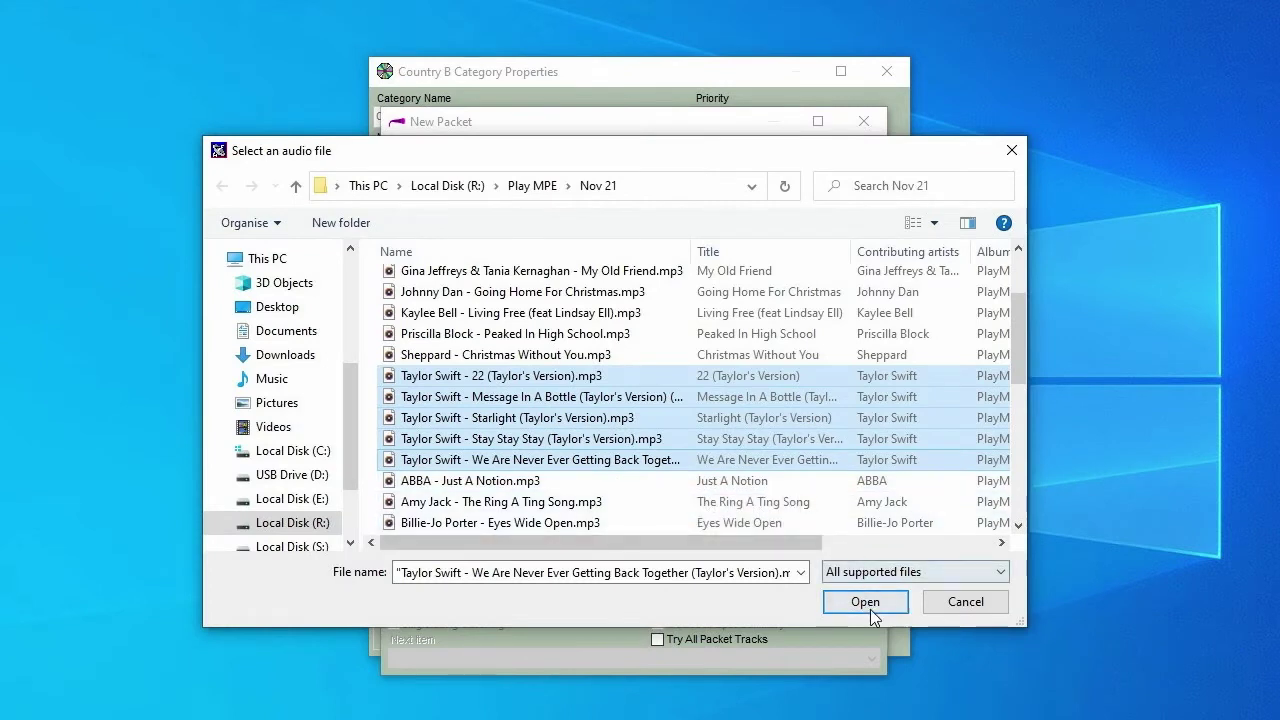
{"action": "left_click", "coordinate": [866, 603]}
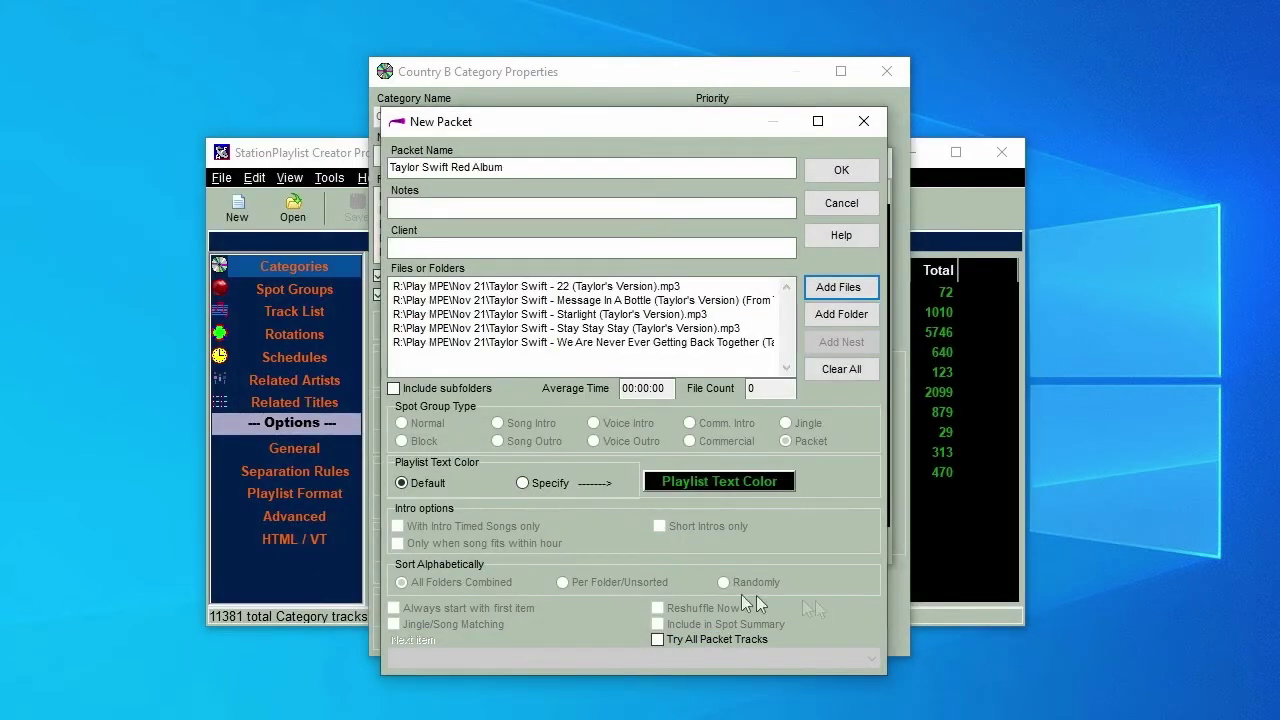
{"action": "left_click", "coordinate": [842, 172]}
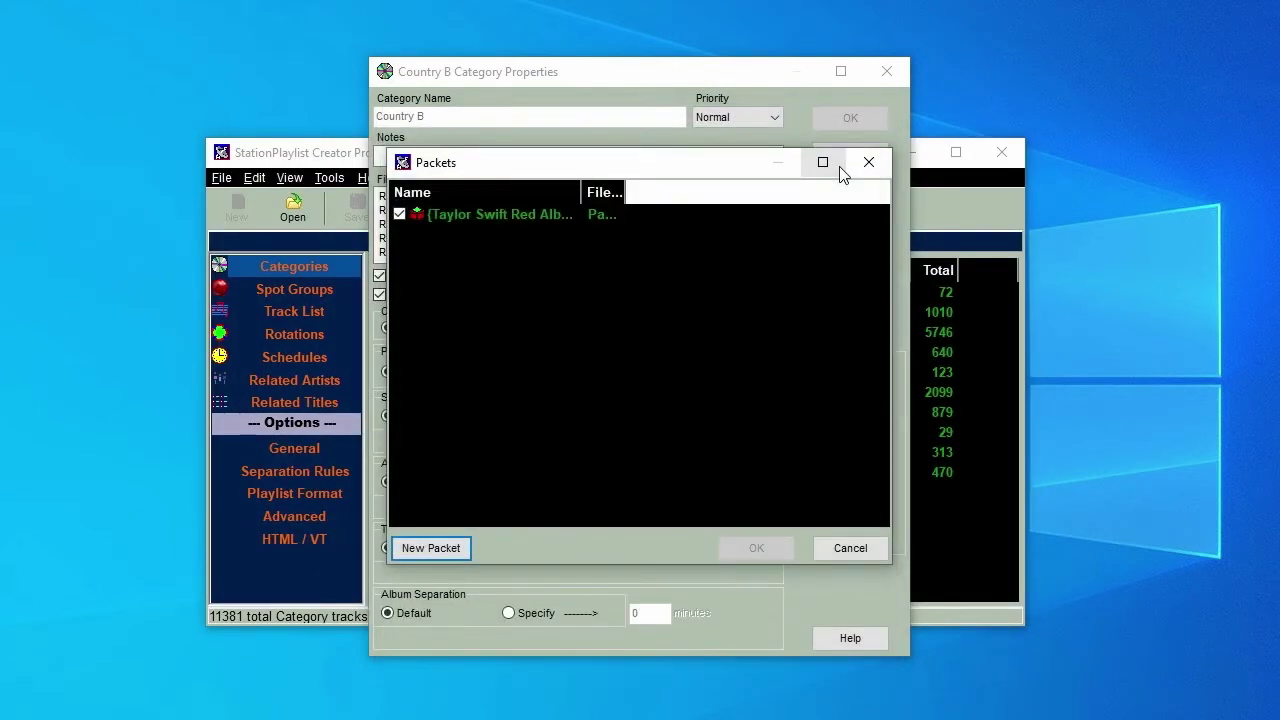
Step: Add the Taylor Swift Red Album packet to Country B and save the category
{"action": "left_click", "coordinate": [470, 214]}
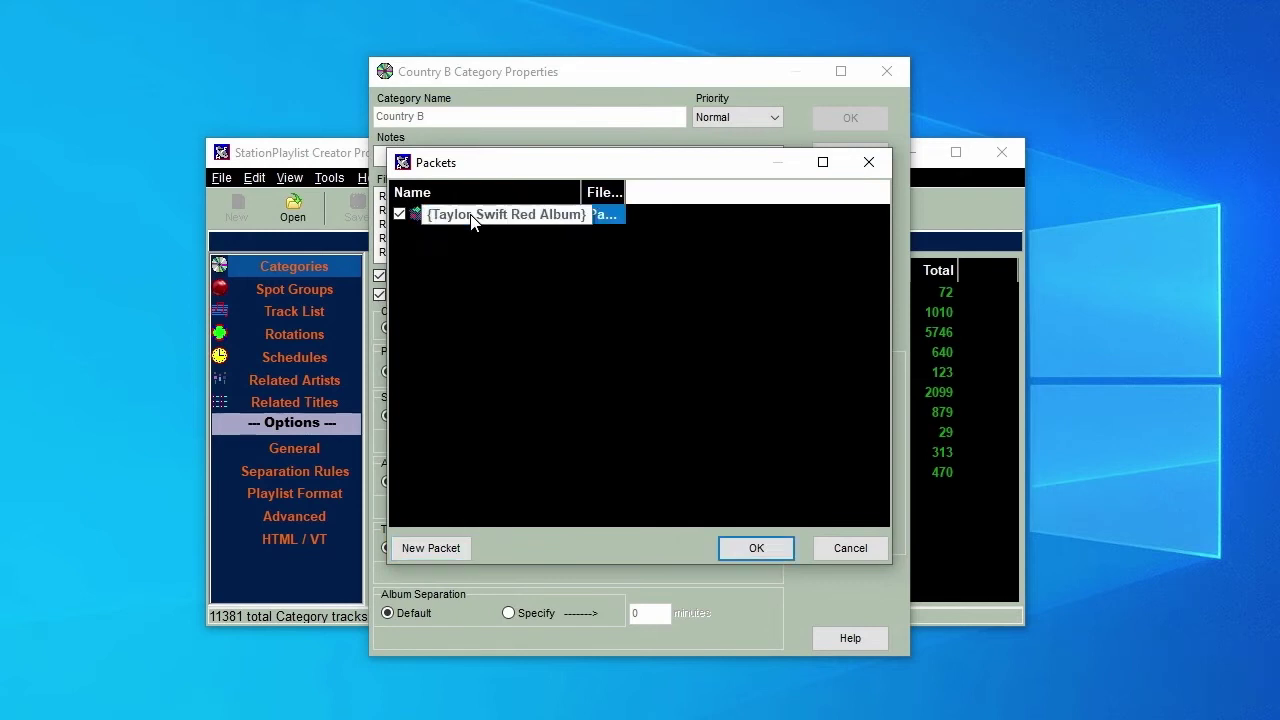
{"action": "left_click", "coordinate": [757, 548]}
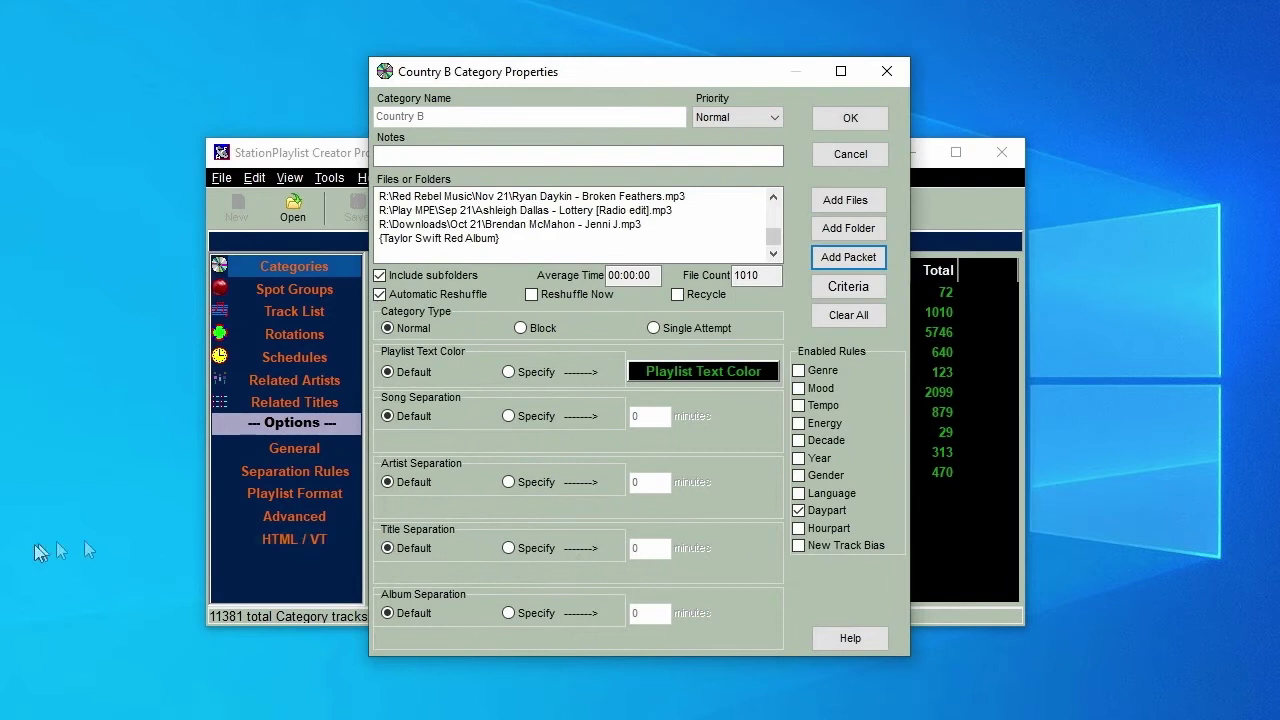
{"action": "left_click", "coordinate": [853, 118]}
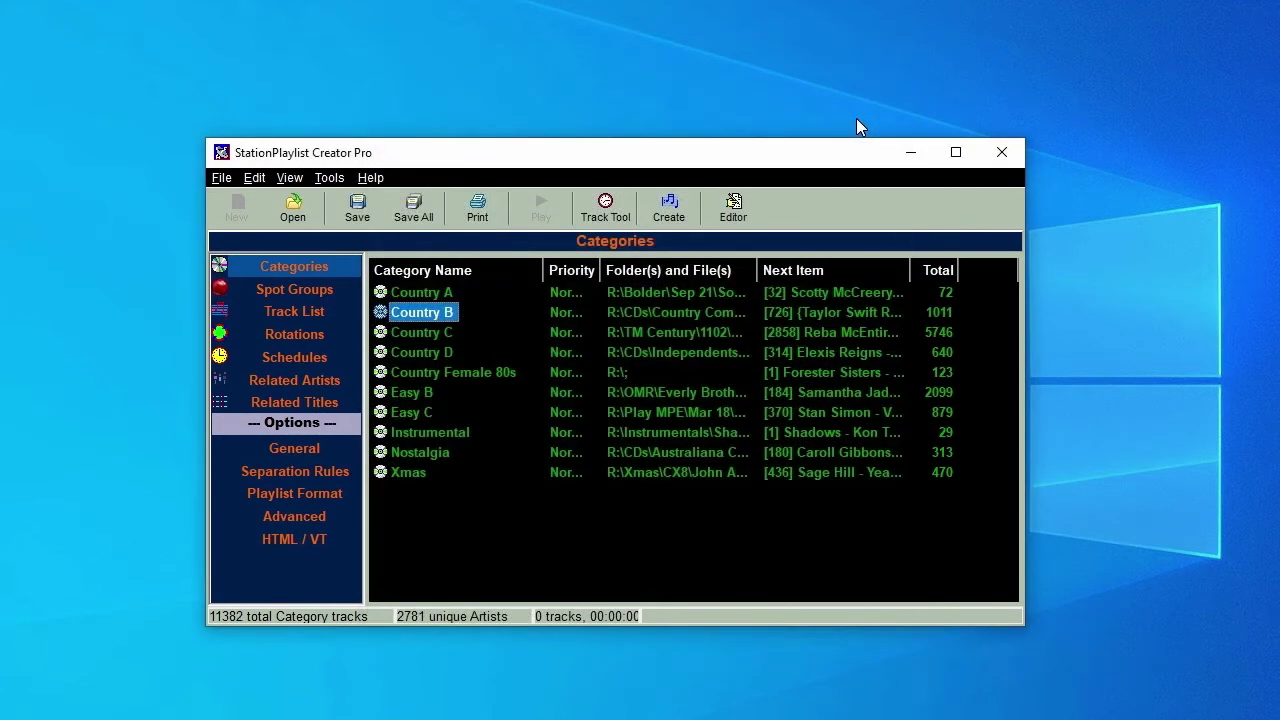
{"action": "left_click", "coordinate": [281, 313]}
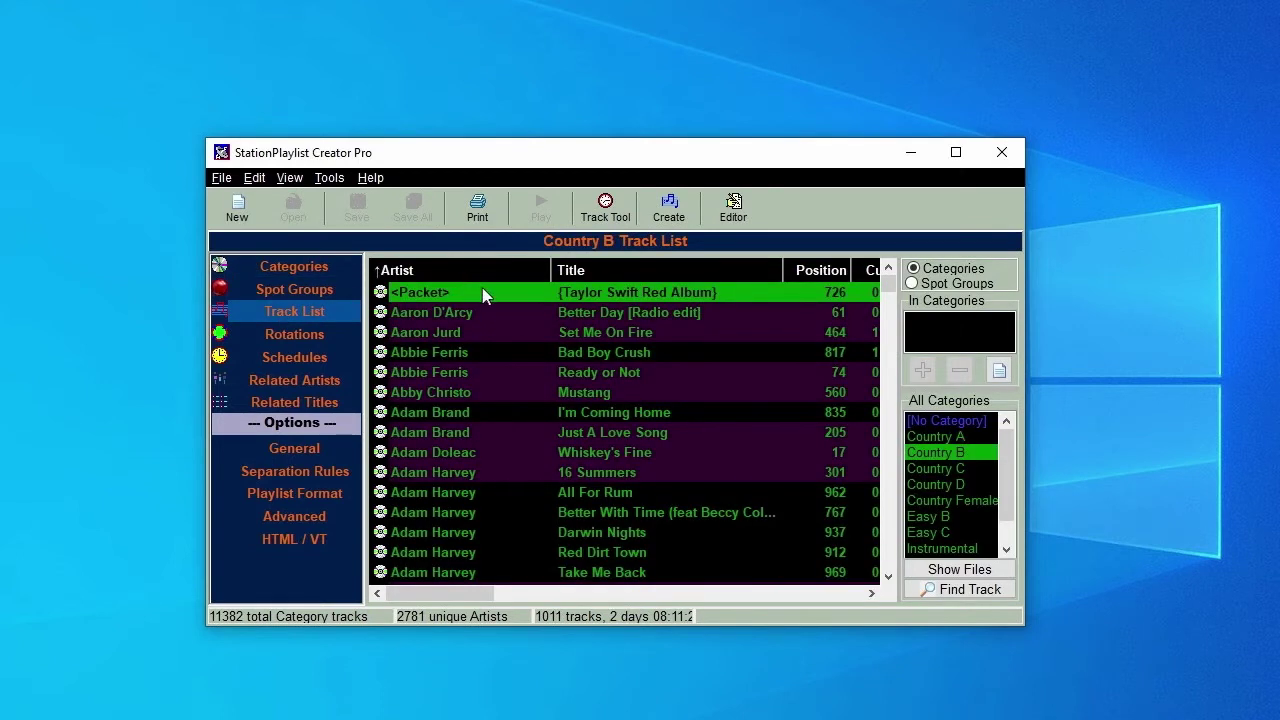
{"action": "left_click", "coordinate": [294, 266]}
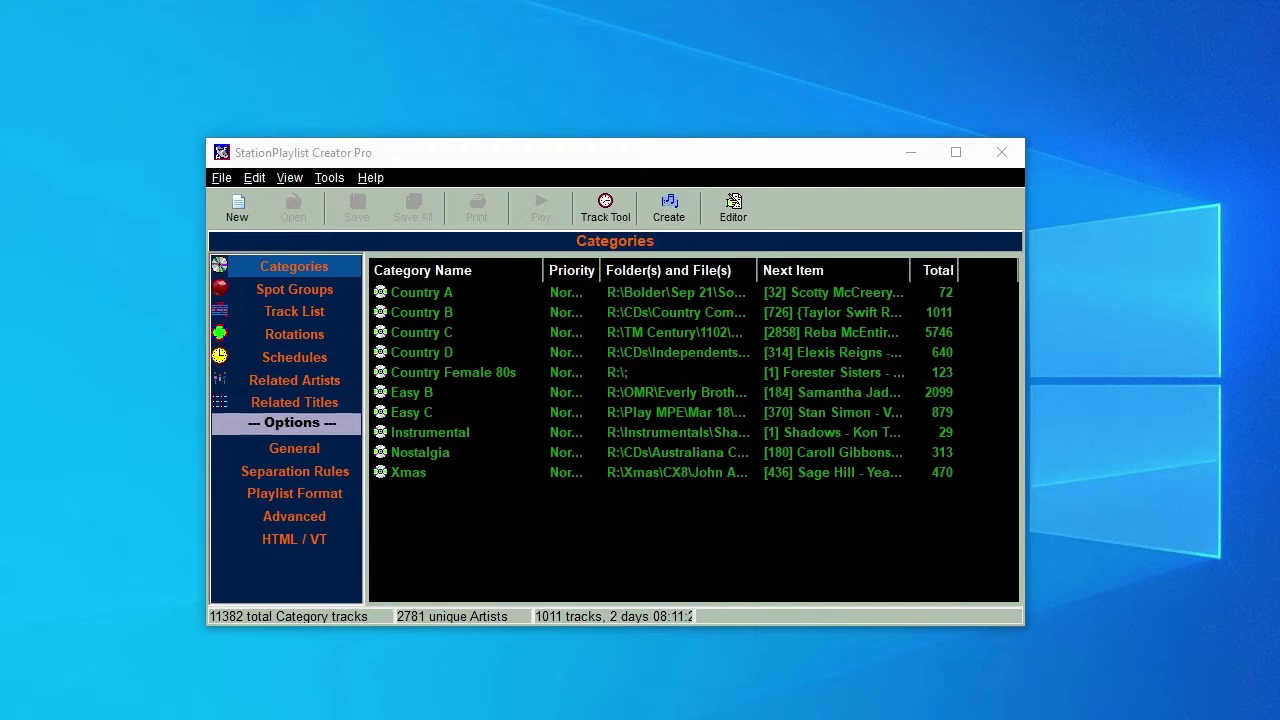
Step: Create the 'A intros' spot group from V:\A intros as Song Intro, limited to intro-timed songs
{"action": "left_click", "coordinate": [321, 292]}
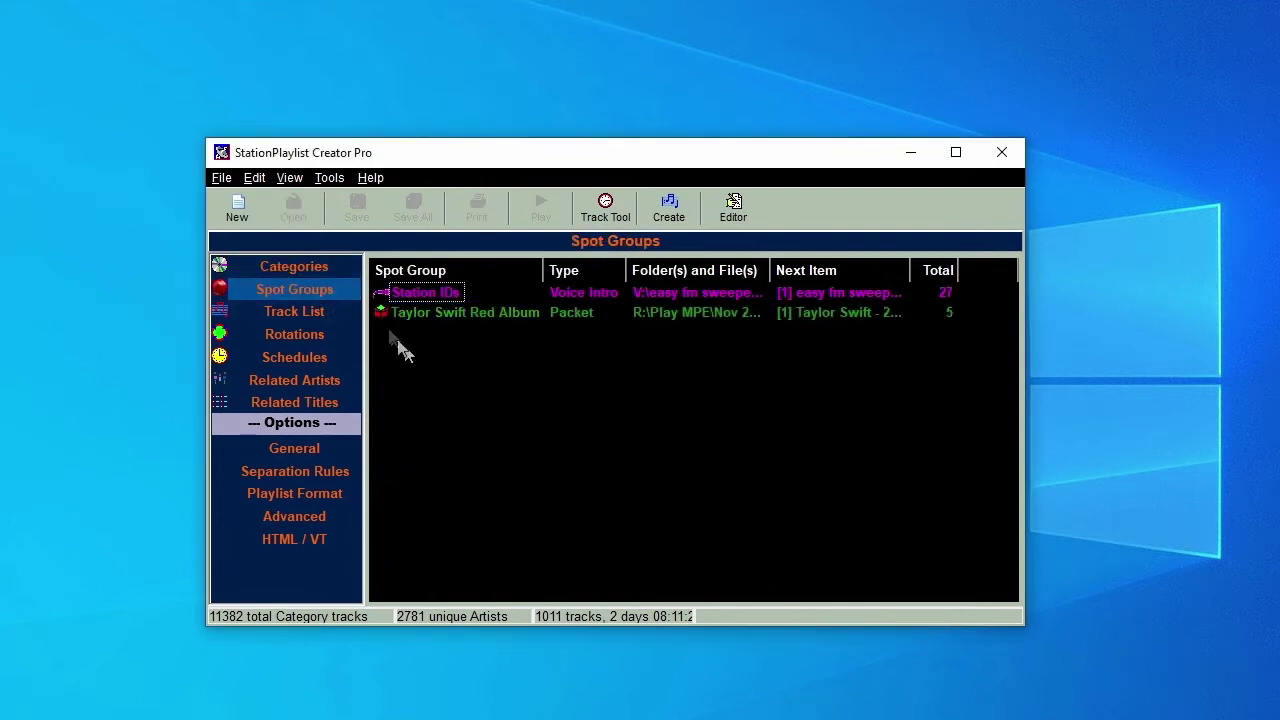
{"action": "left_click", "coordinate": [243, 212]}
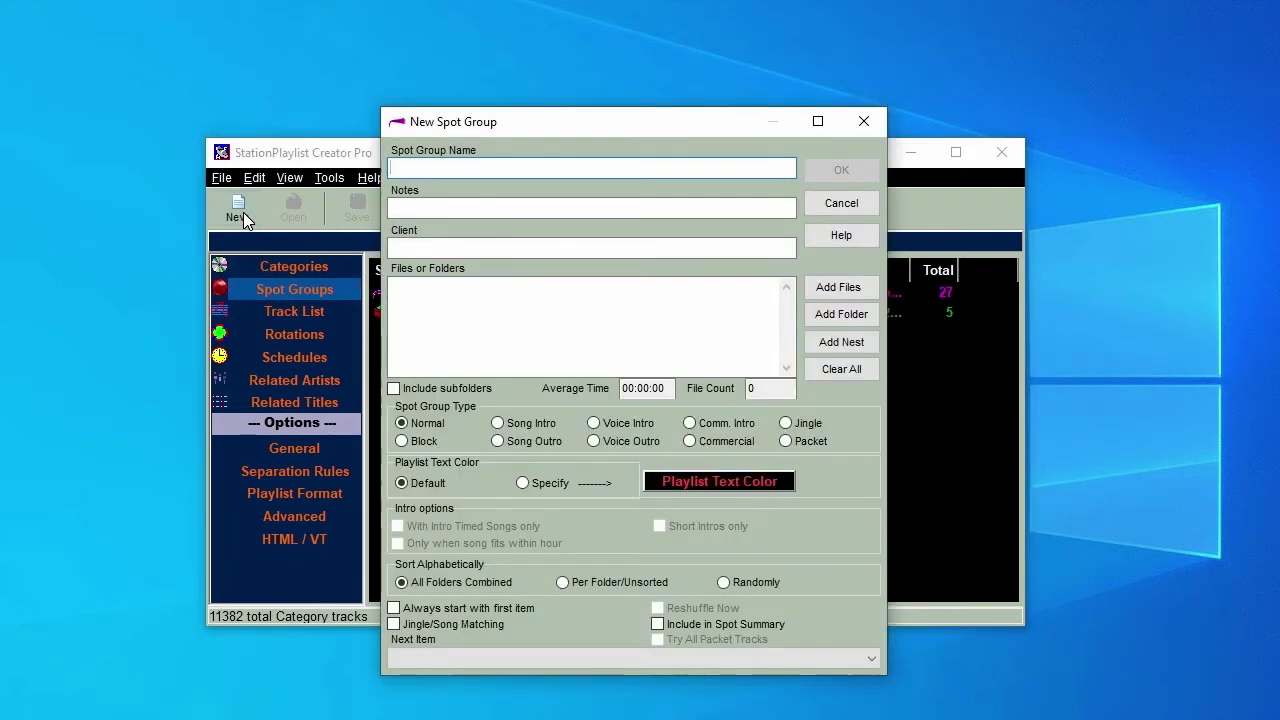
{"action": "type", "text": "A i"}
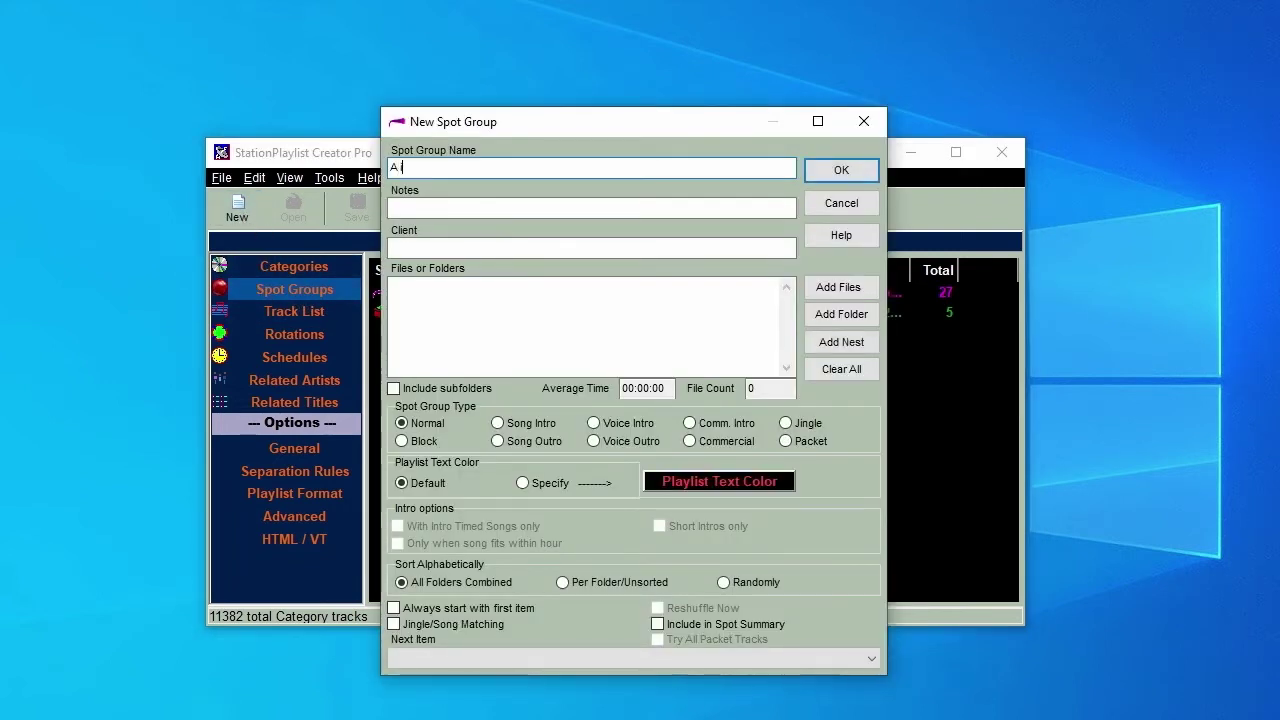
{"action": "type", "text": "ntros"}
{"action": "left_click", "coordinate": [841, 314]}
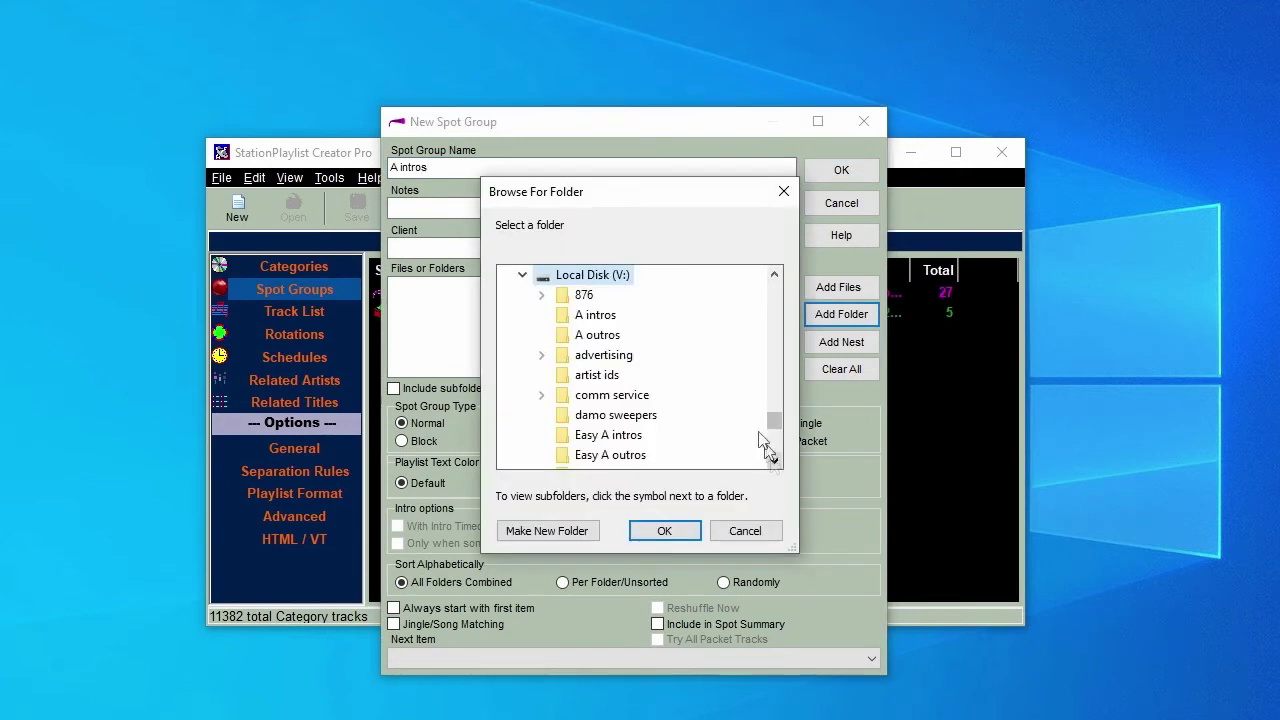
{"action": "left_click", "coordinate": [605, 318]}
{"action": "left_click", "coordinate": [667, 530]}
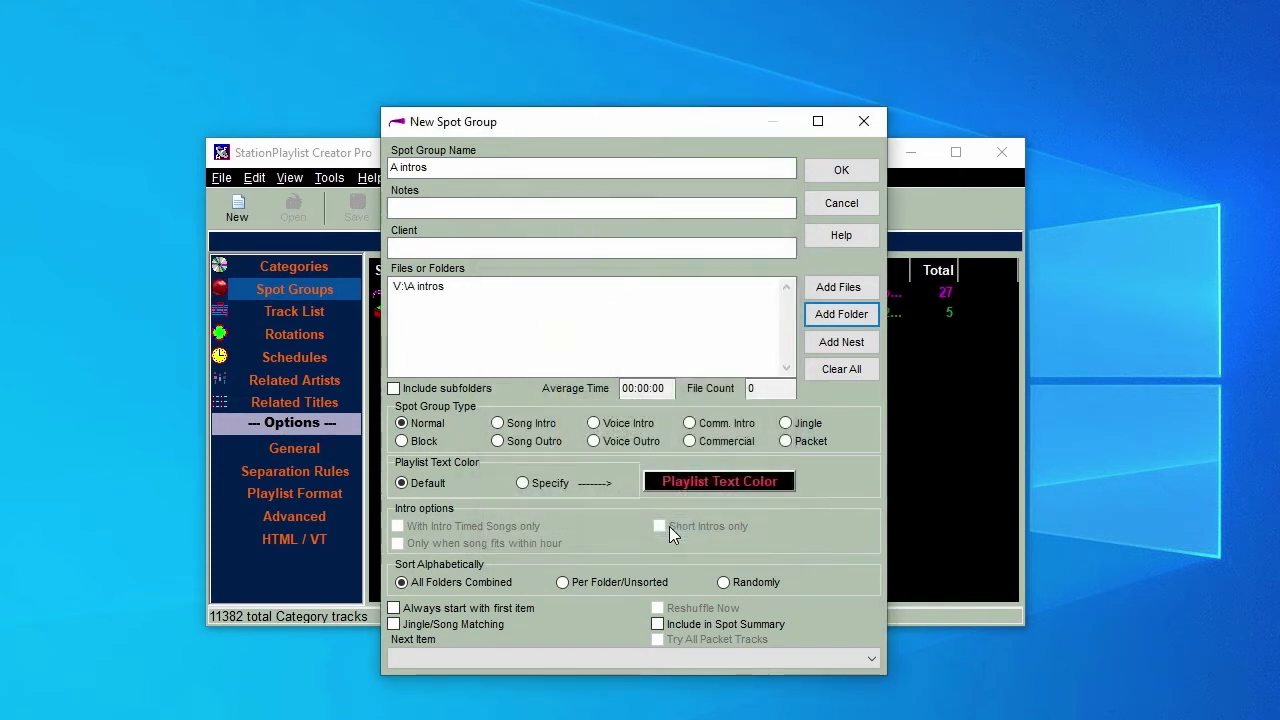
{"action": "left_click", "coordinate": [497, 423]}
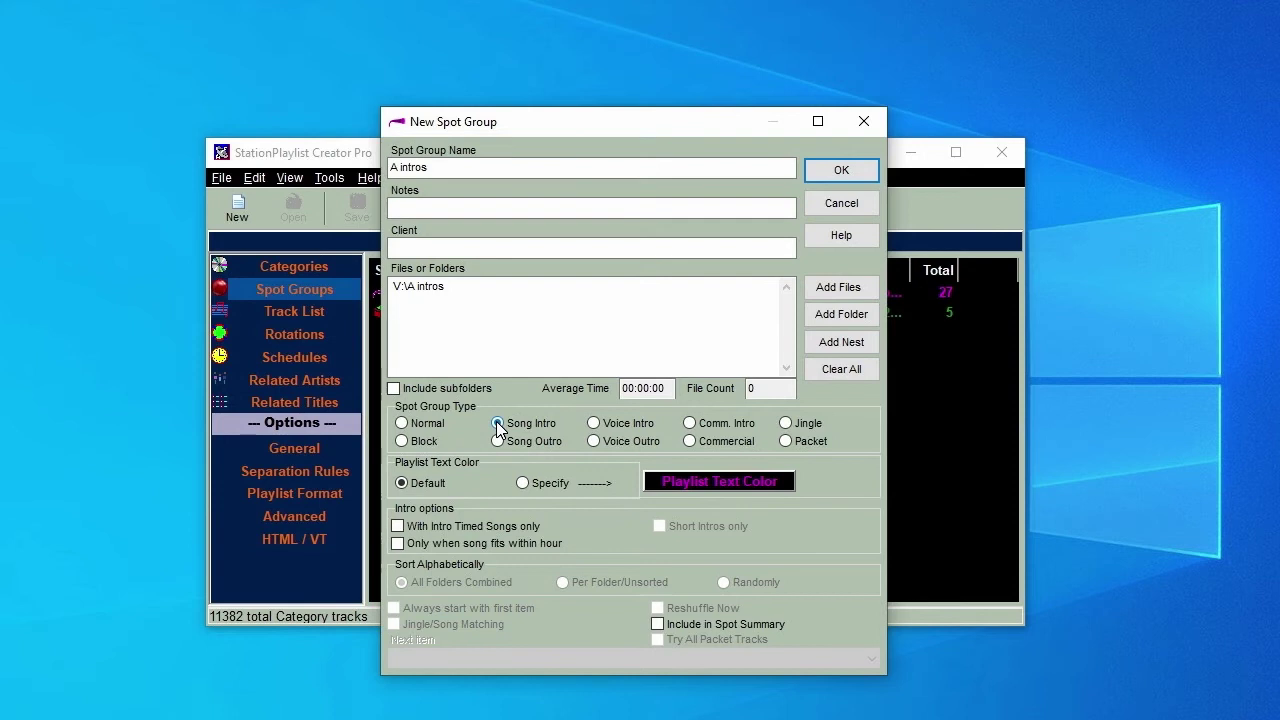
{"action": "left_click", "coordinate": [398, 526]}
{"action": "left_click", "coordinate": [840, 171]}
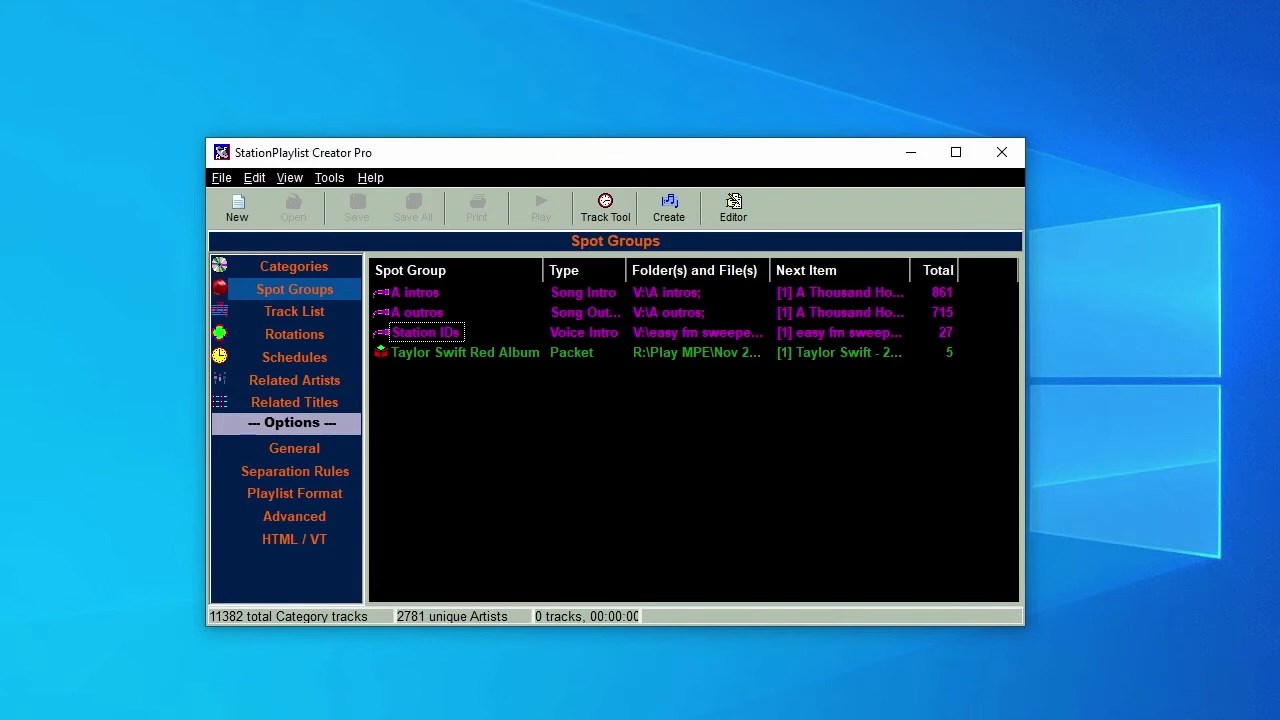
Step: Check the HTML / VT options' voice track folder path, V:\Voicetracks
{"action": "left_click", "coordinate": [281, 533]}
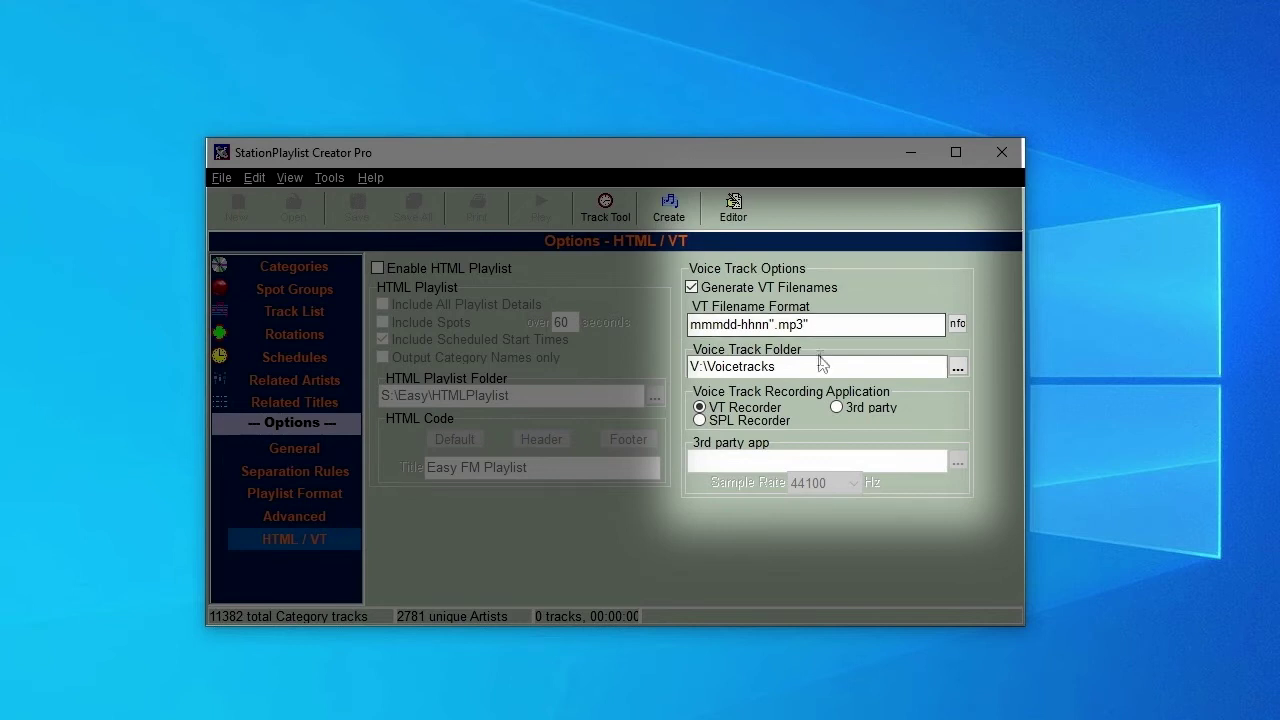
{"action": "left_click", "coordinate": [820, 366]}
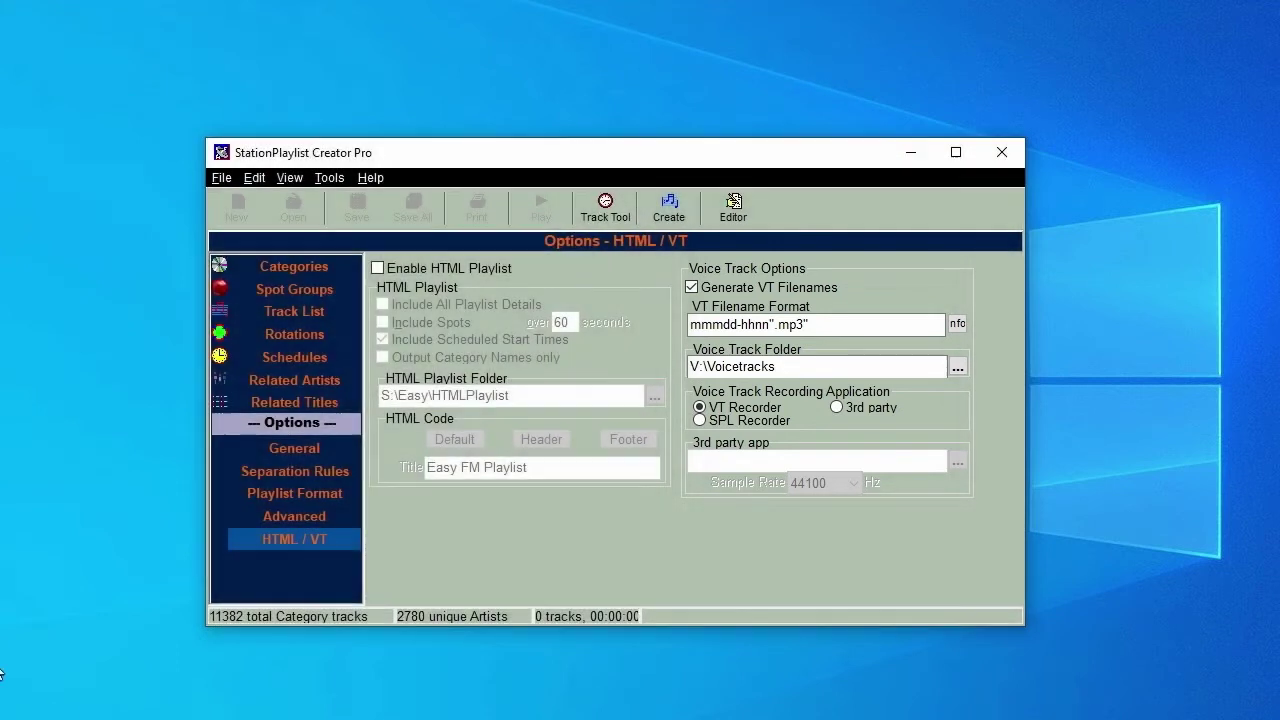
Step: In the Intro/Outro Tool, check Country A against the A intros spot group
{"action": "left_click", "coordinate": [330, 177]}
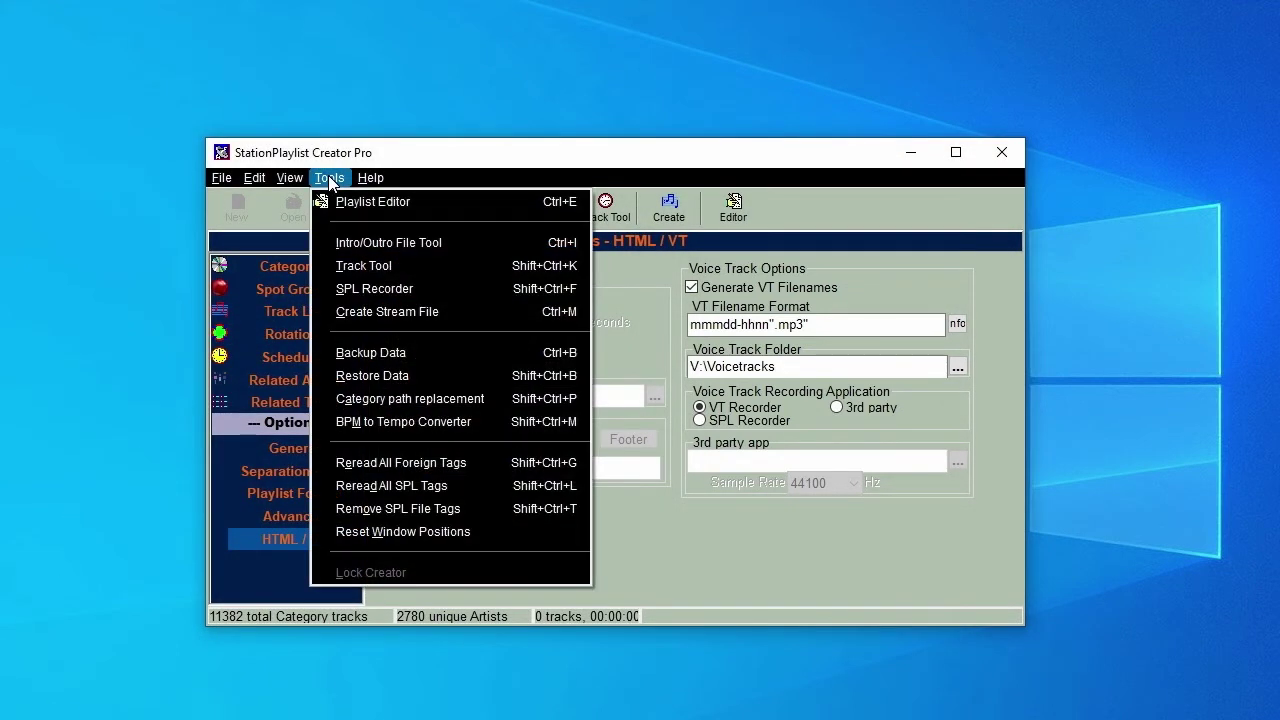
{"action": "left_click", "coordinate": [391, 244]}
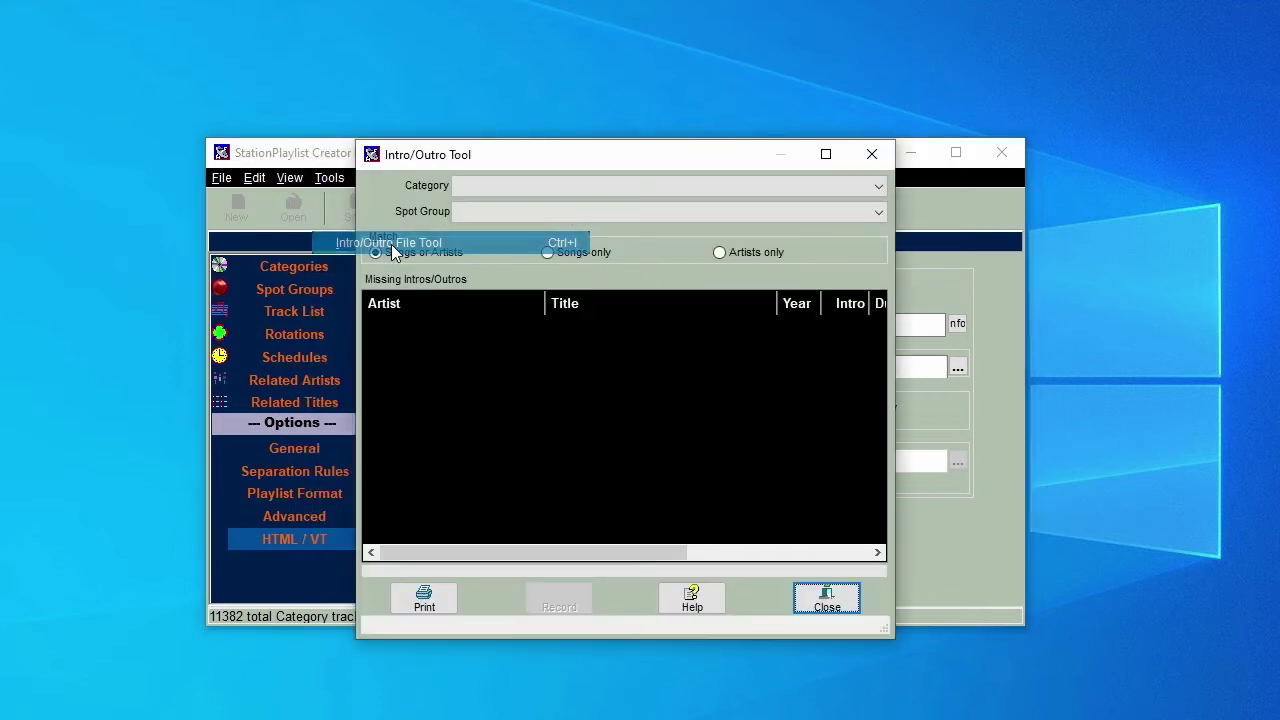
{"action": "left_click", "coordinate": [875, 186]}
{"action": "left_click", "coordinate": [857, 205]}
{"action": "left_click", "coordinate": [857, 212]}
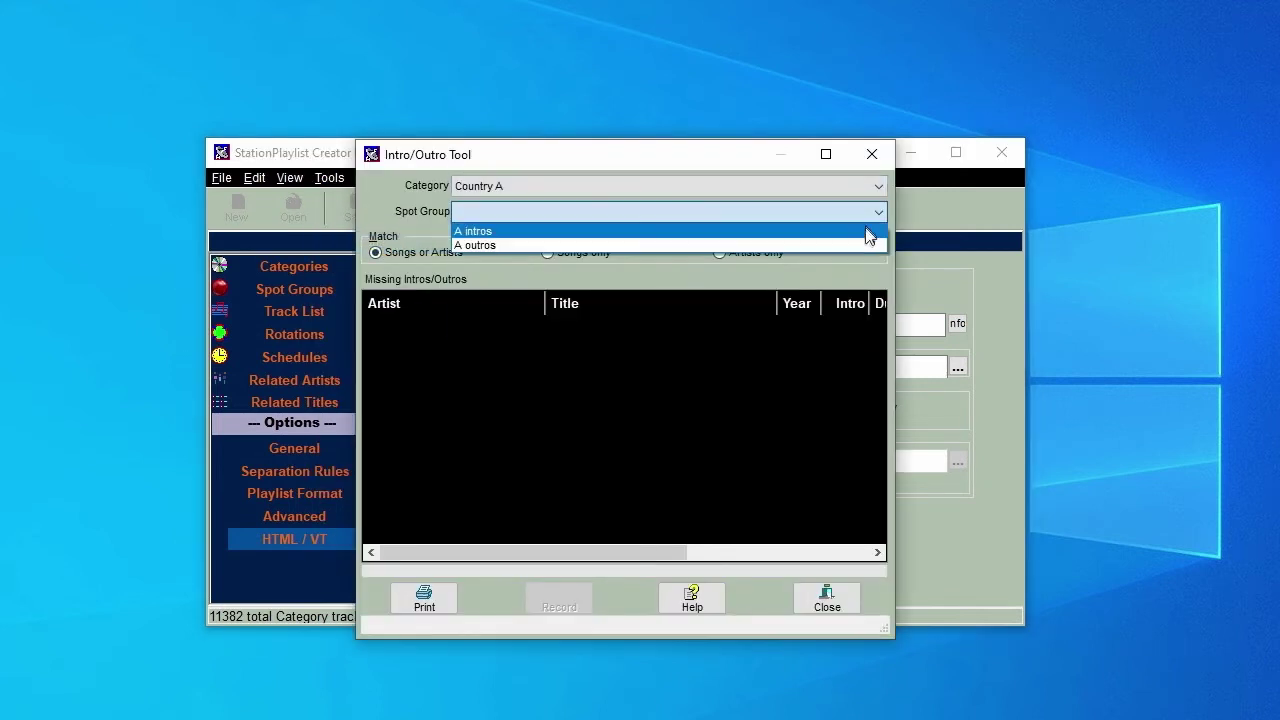
{"action": "left_click", "coordinate": [863, 229]}
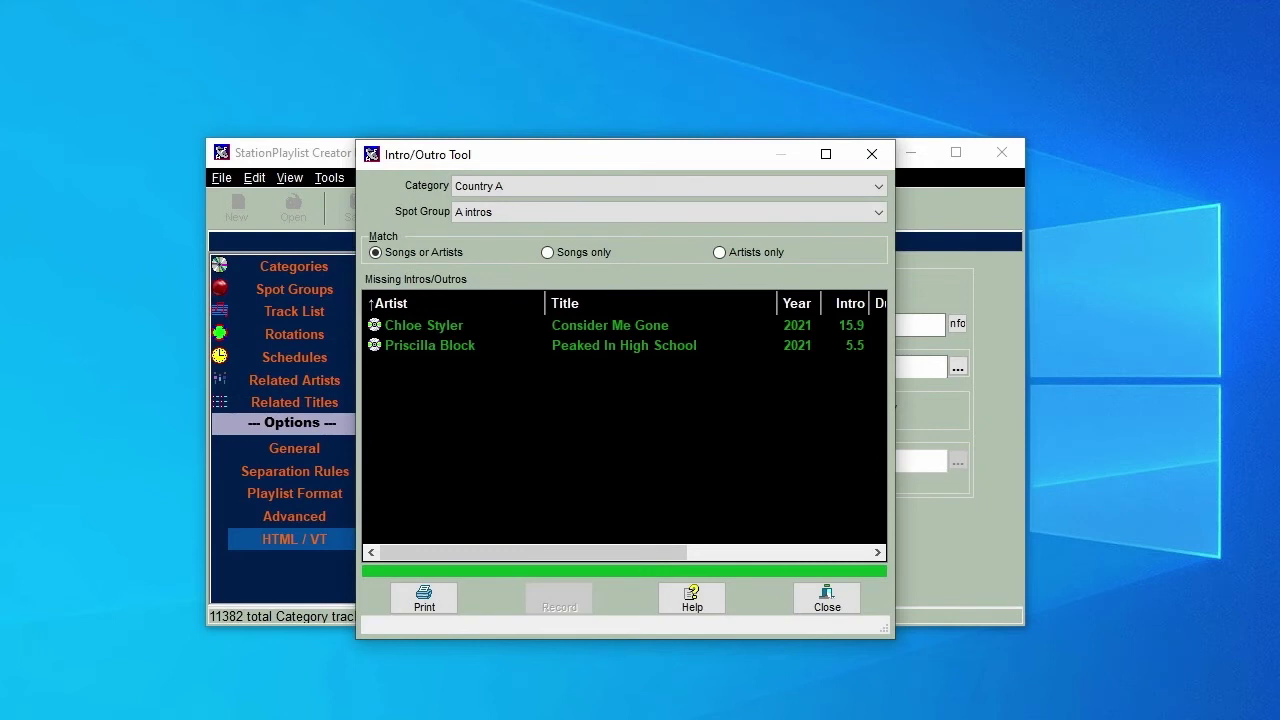
Step: Match missing intros by artist only and start recording an intro for Consider Me Gone
{"action": "left_click", "coordinate": [550, 254]}
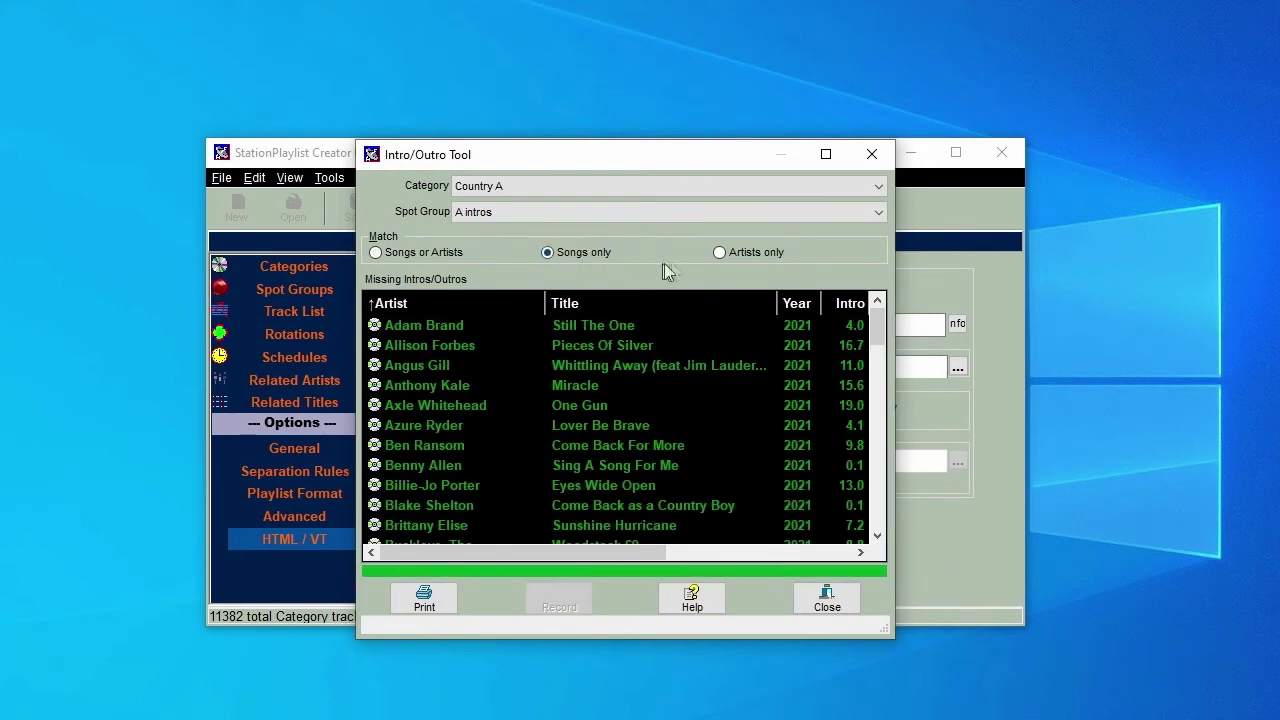
{"action": "left_click", "coordinate": [721, 254]}
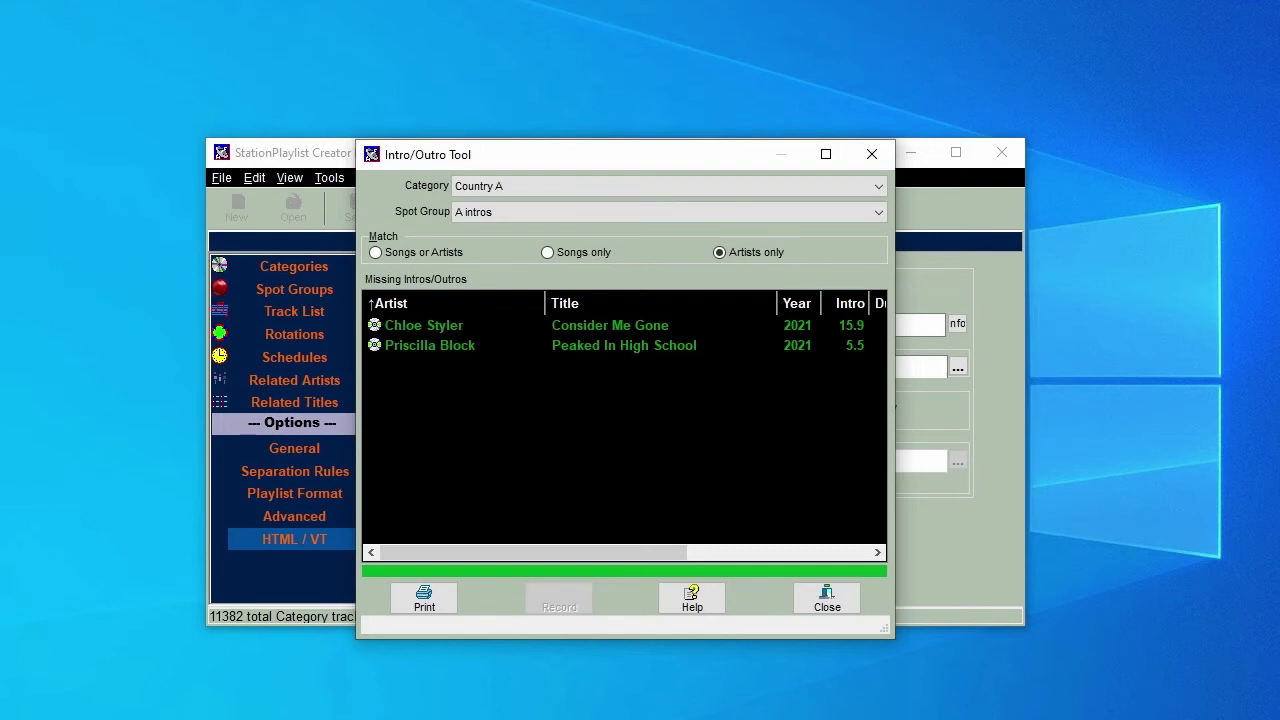
{"action": "left_click", "coordinate": [460, 325]}
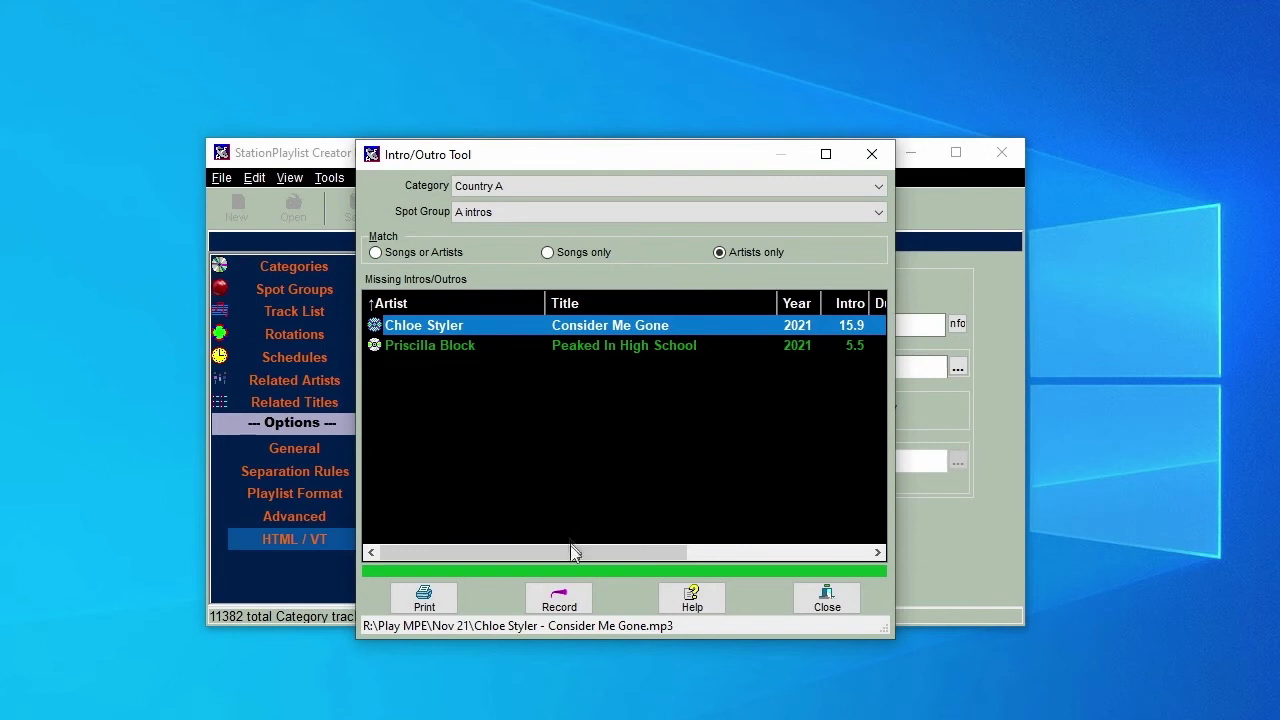
{"action": "left_click", "coordinate": [564, 600]}
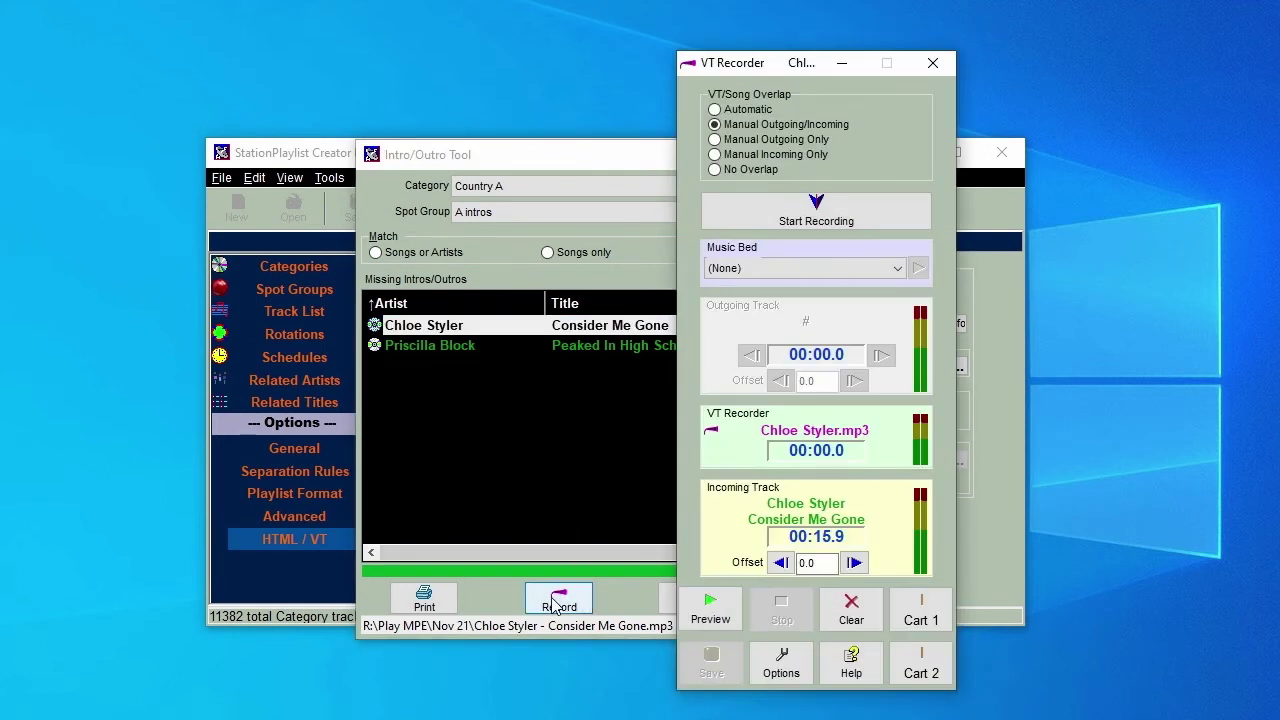
Step: Set VT/Song Overlap to Automatic, record a 9.5-second Consider Me Gone intro and save it
{"action": "left_click", "coordinate": [781, 662]}
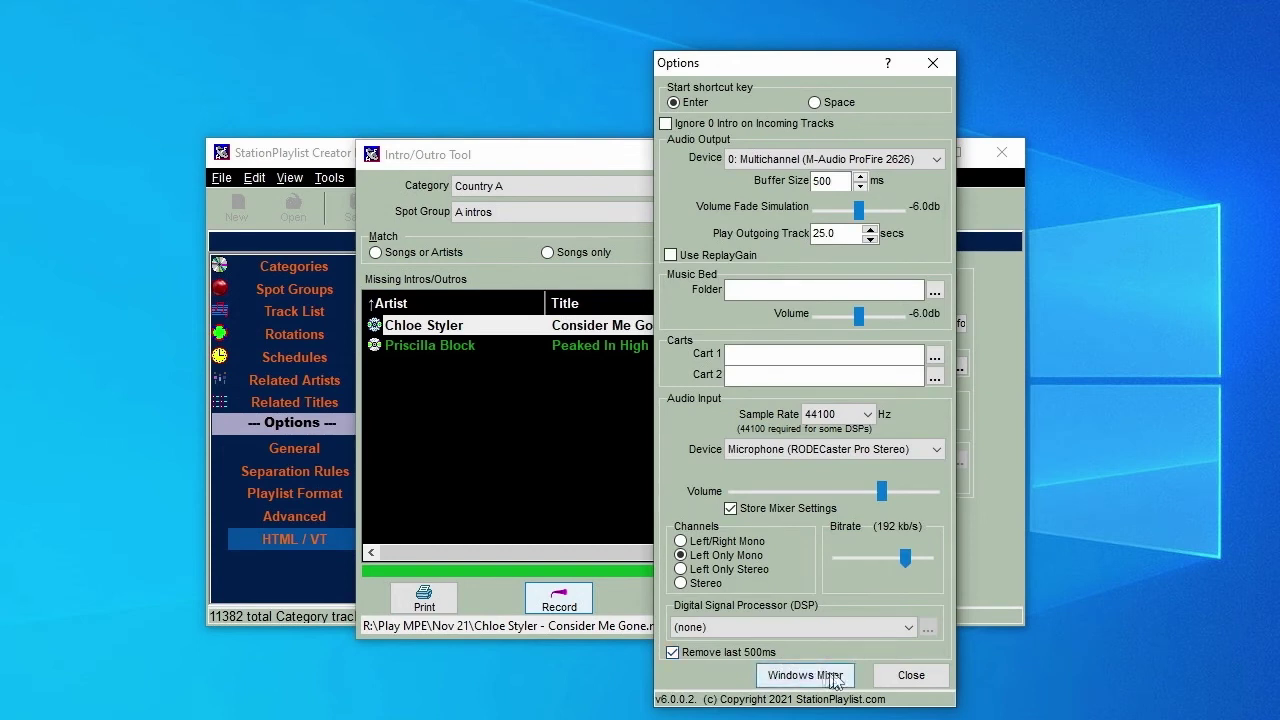
{"action": "left_click", "coordinate": [905, 676]}
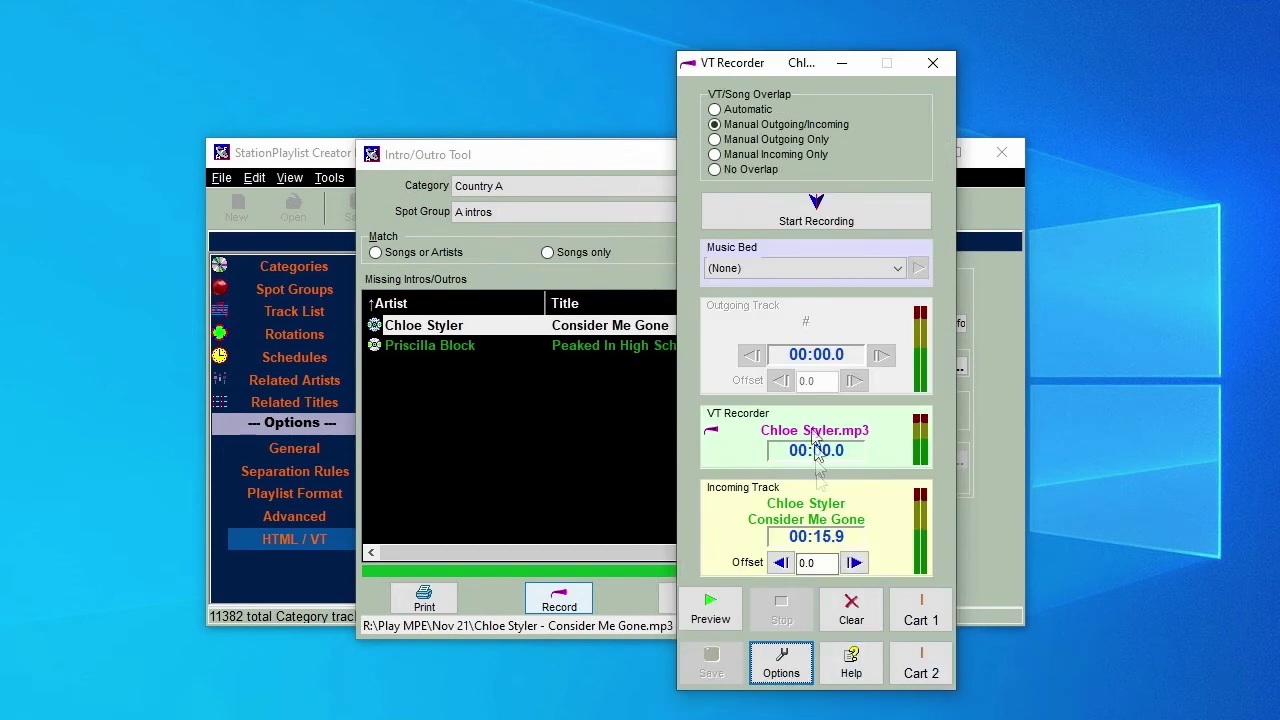
{"action": "left_click", "coordinate": [714, 109]}
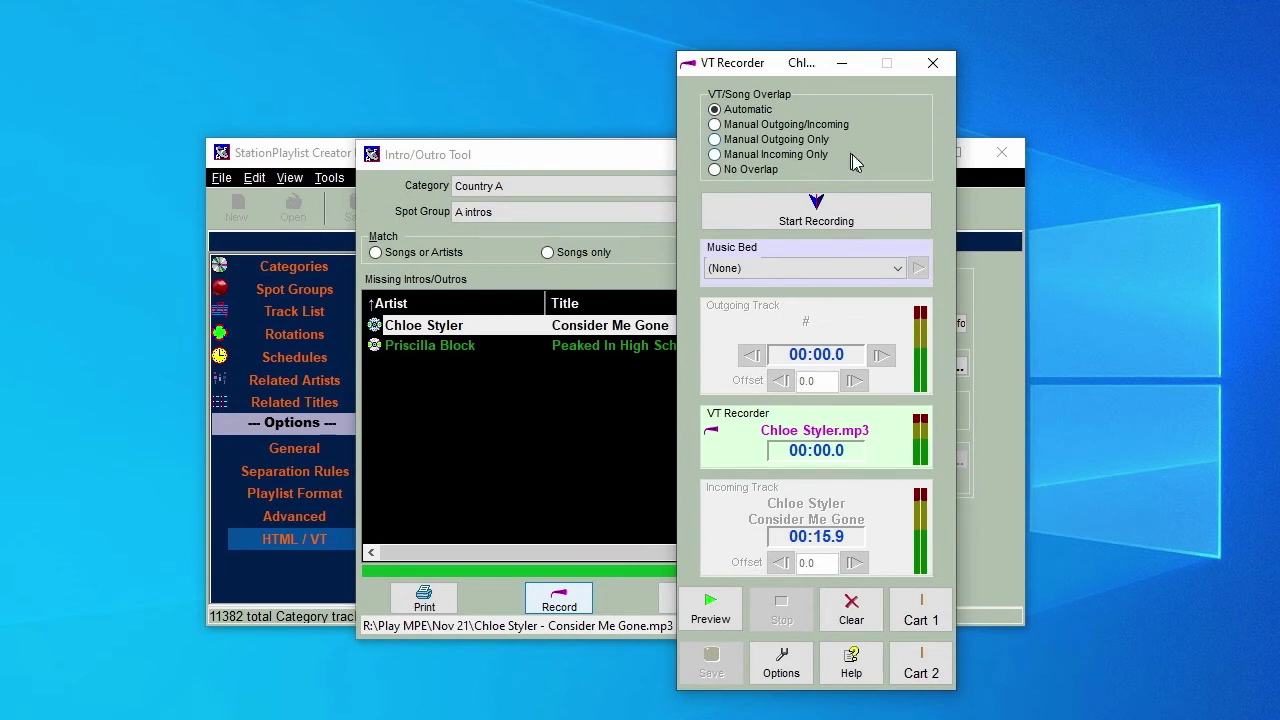
{"action": "left_click", "coordinate": [822, 217]}
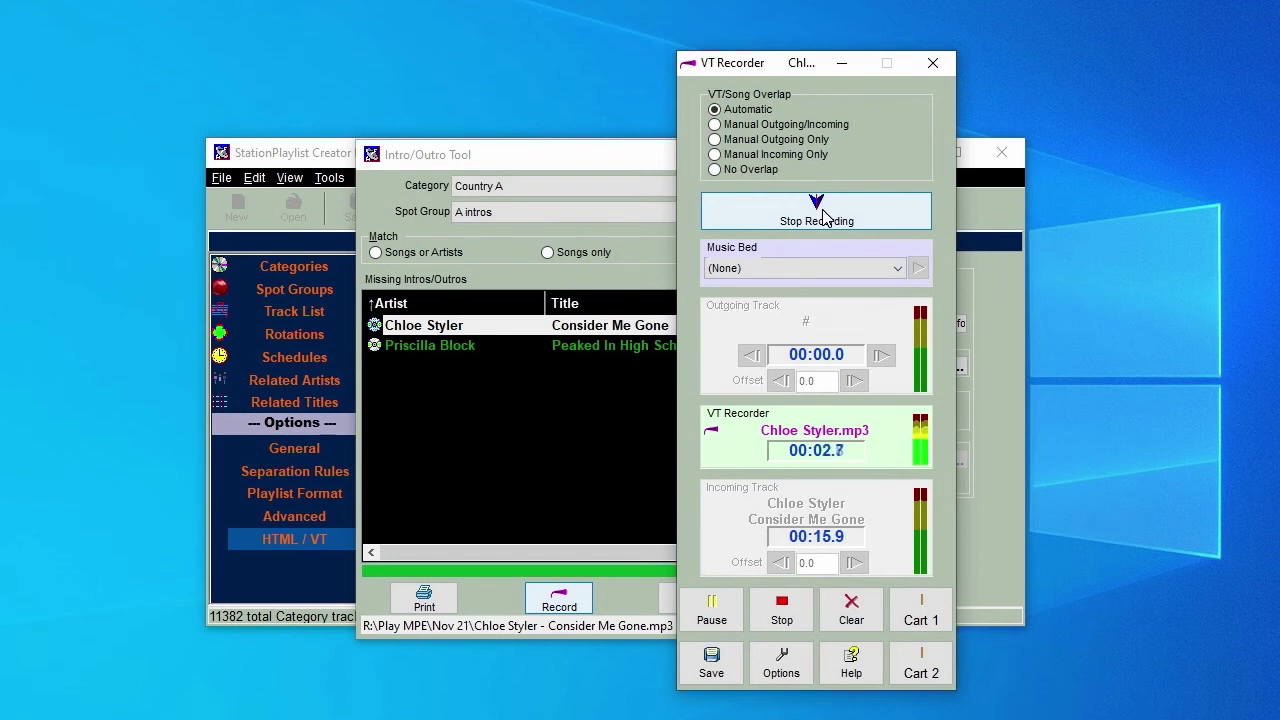
{"action": "left_click", "coordinate": [822, 217]}
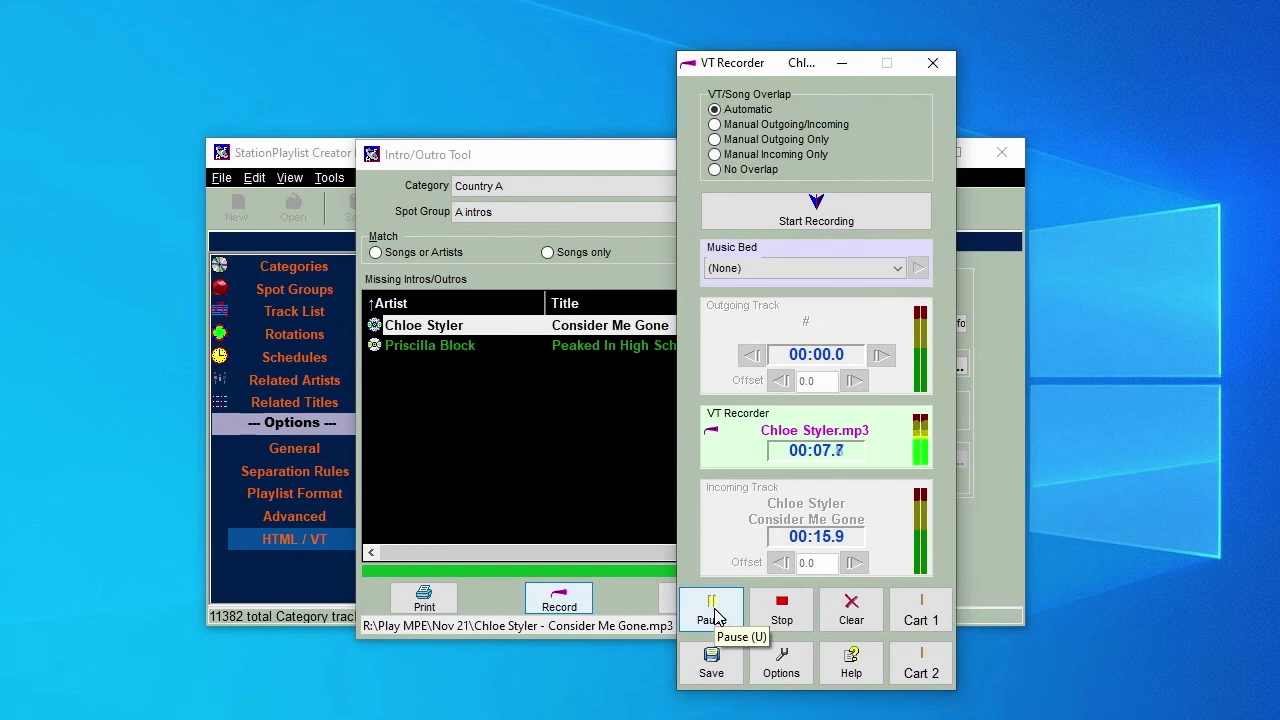
{"action": "left_click", "coordinate": [721, 670]}
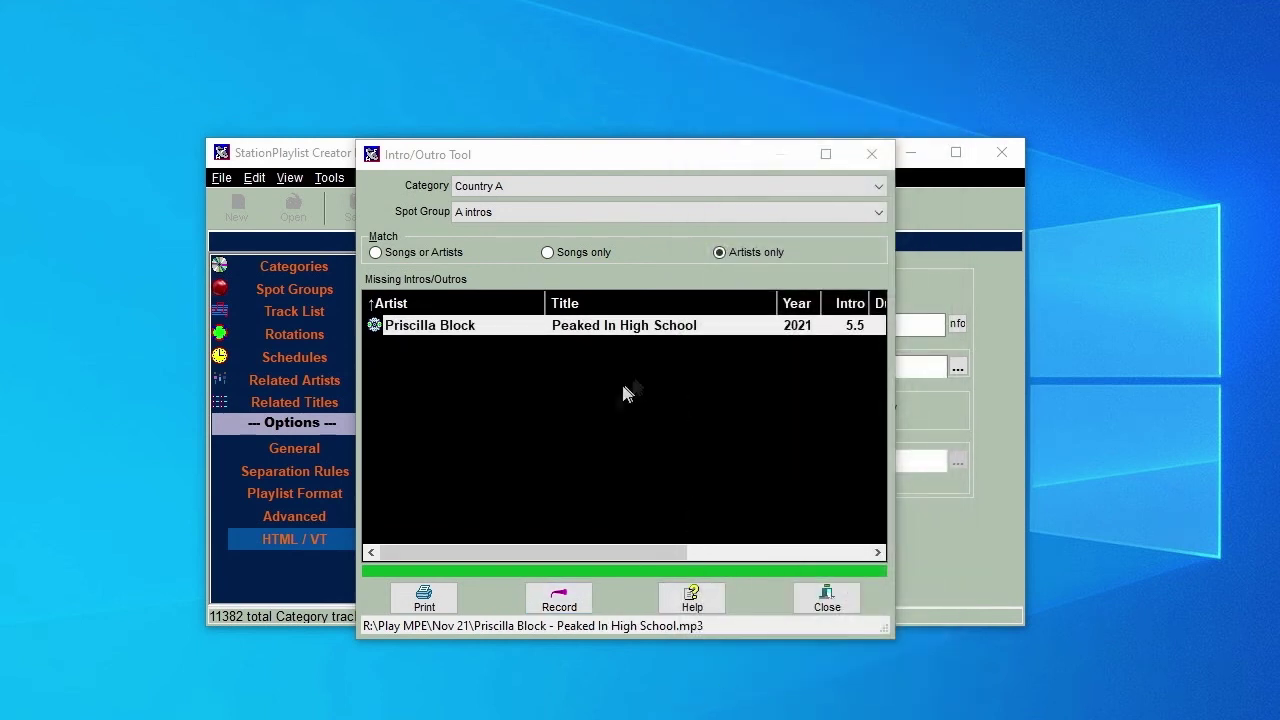
{"action": "left_click", "coordinate": [558, 603]}
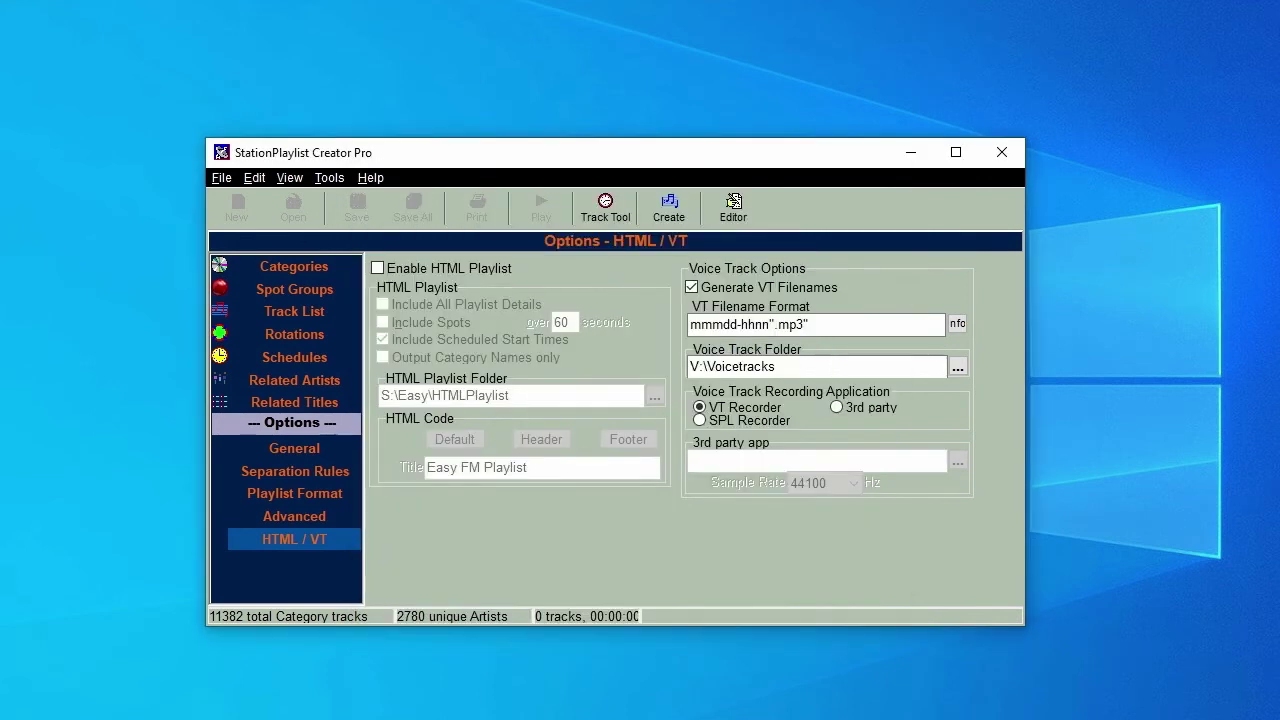
Step: Insert A intros and A outros spots into Hour 1 around the 00:31:54 Country A slot
{"action": "left_click", "coordinate": [293, 335]}
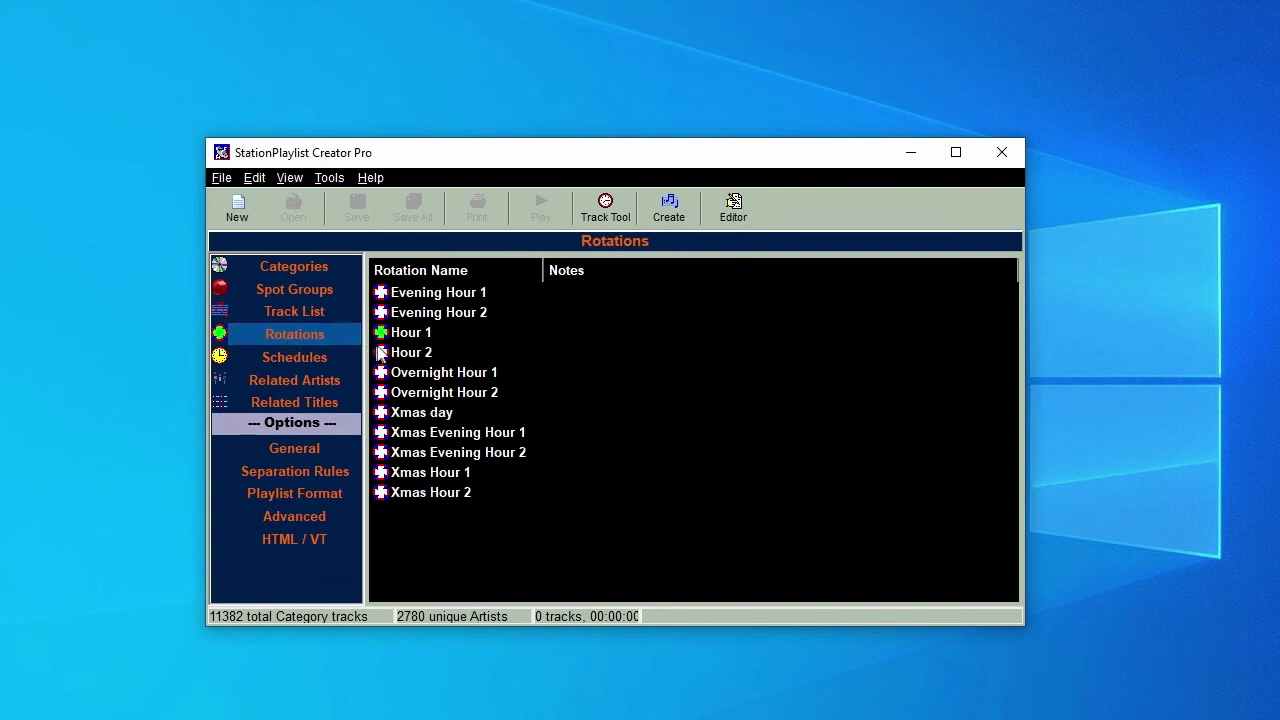
{"action": "double_click", "coordinate": [404, 336]}
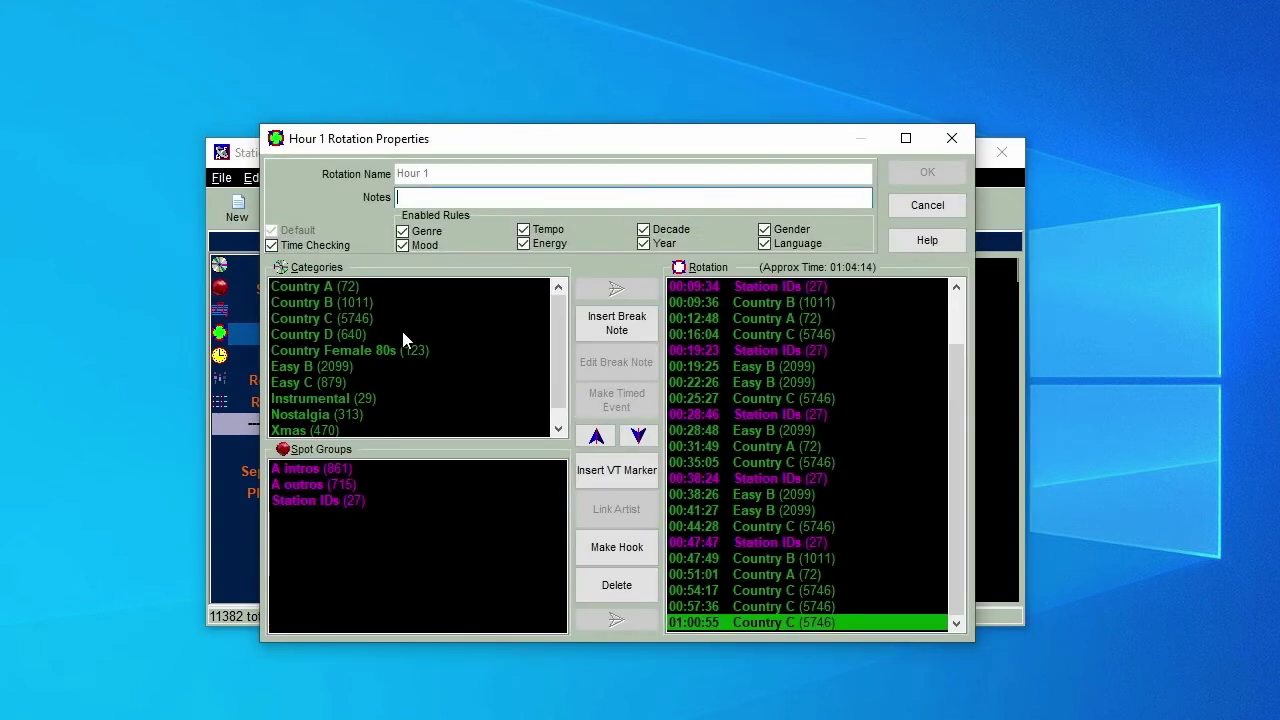
{"action": "left_click", "coordinate": [355, 468]}
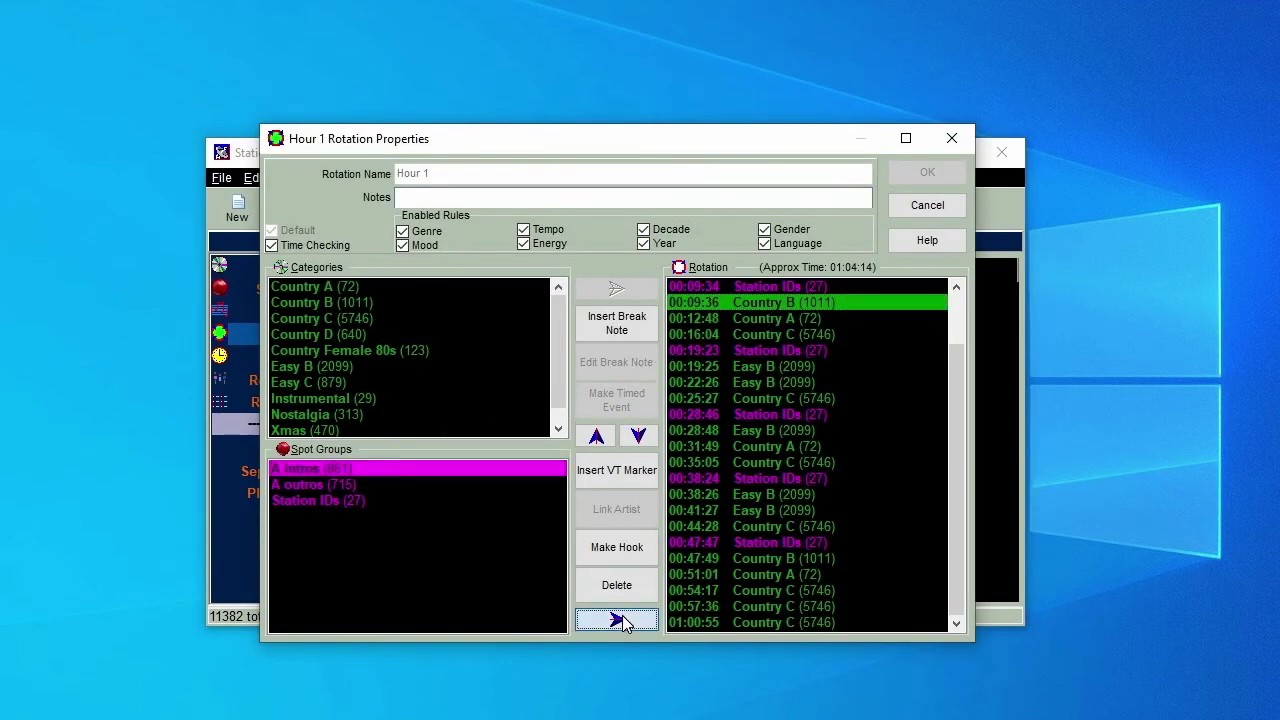
{"action": "left_click", "coordinate": [622, 618]}
{"action": "left_click", "coordinate": [777, 460]}
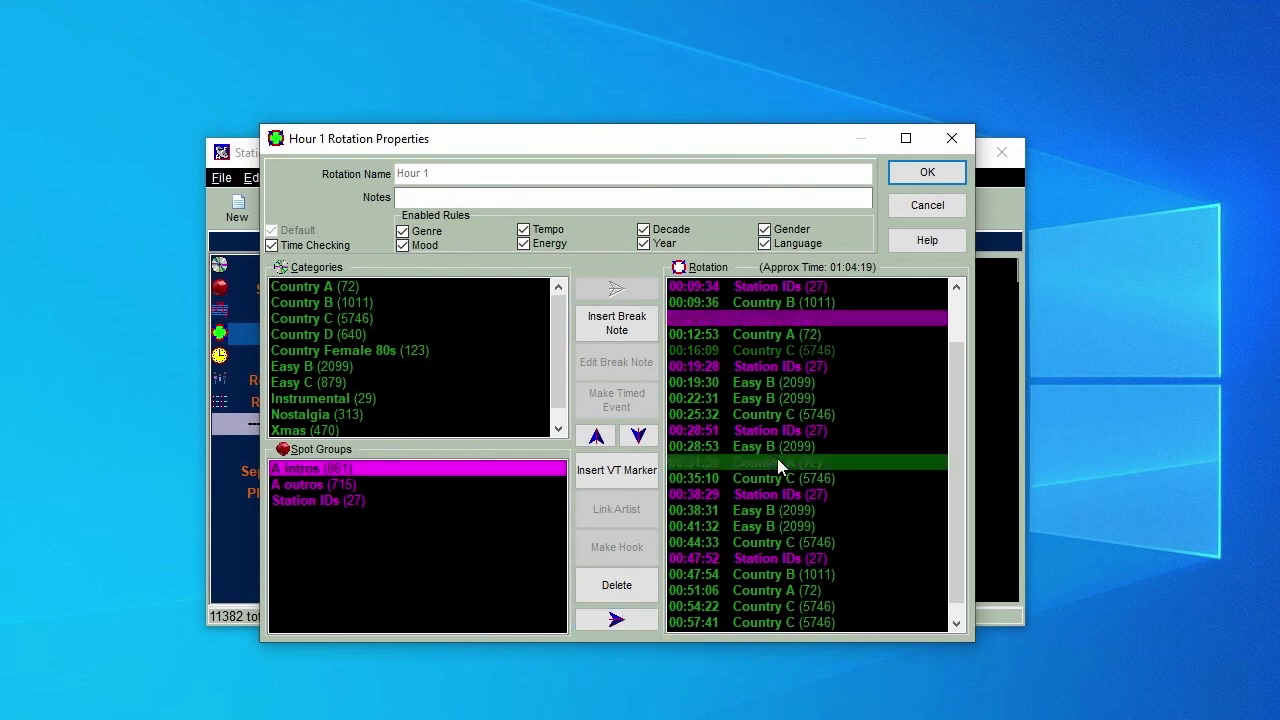
{"action": "left_click", "coordinate": [308, 488]}
{"action": "left_click", "coordinate": [617, 620]}
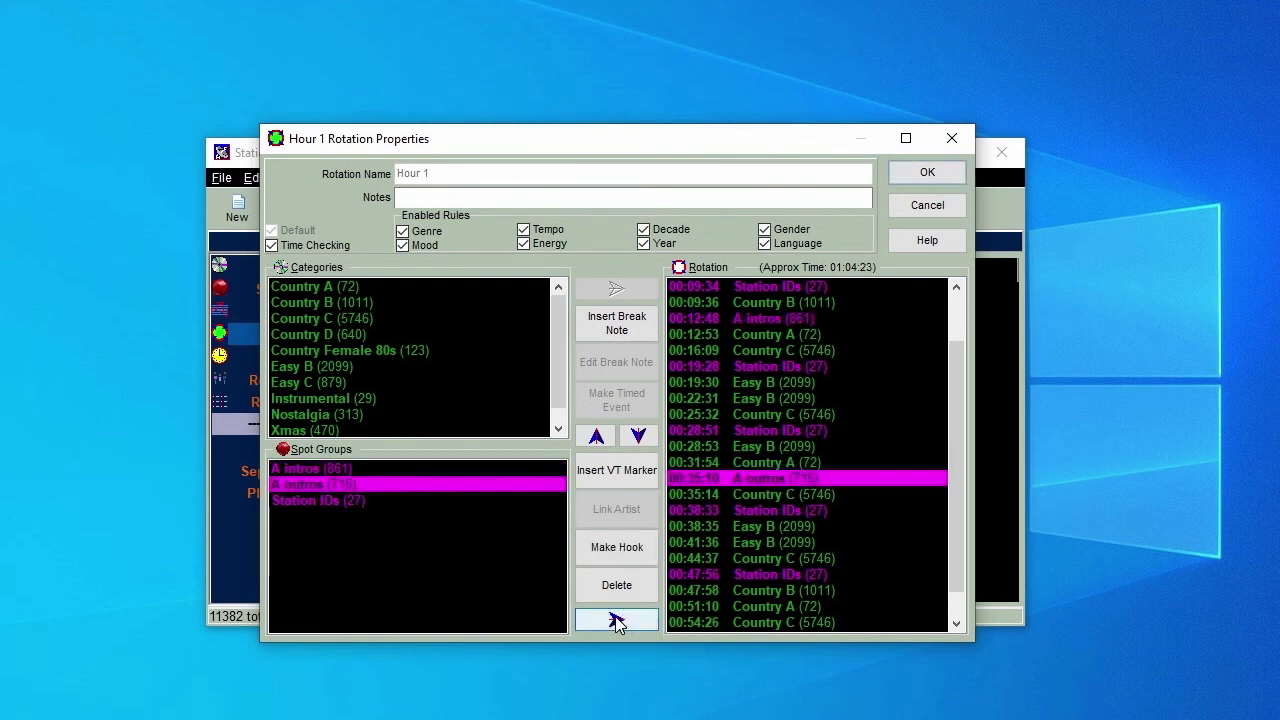
{"action": "left_click", "coordinate": [777, 589]}
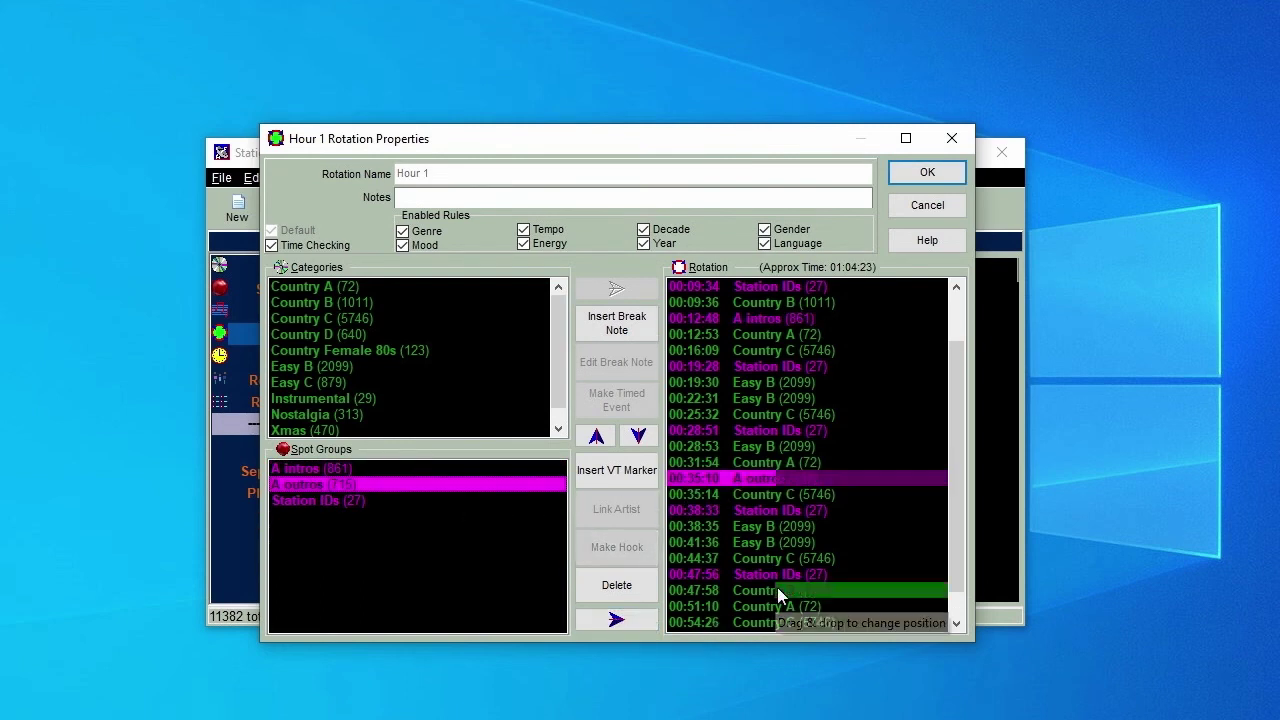
{"action": "left_click", "coordinate": [318, 470]}
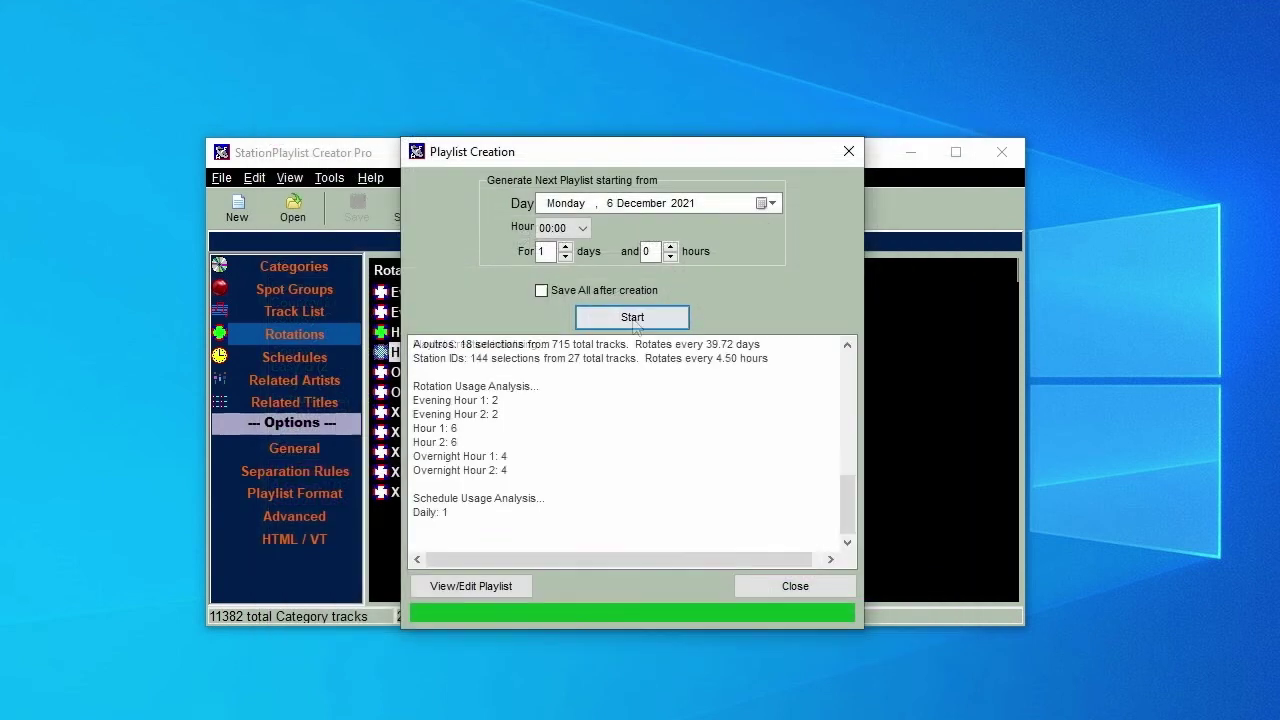
Step: In the playlist's 07:00 hour, move Champagne [Radio edit] above Jukebox In My Mind
{"action": "left_click", "coordinate": [472, 588]}
{"action": "left_click", "coordinate": [532, 245]}
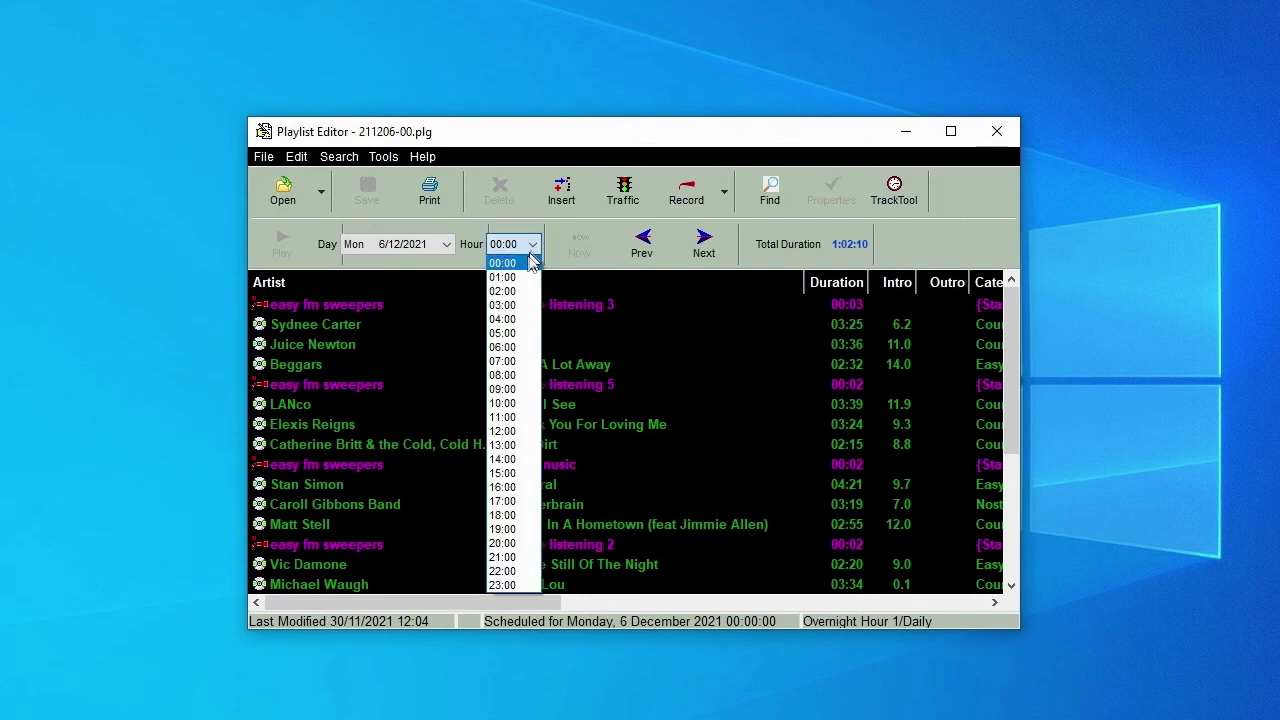
{"action": "left_click", "coordinate": [502, 361]}
{"action": "left_click", "coordinate": [303, 466]}
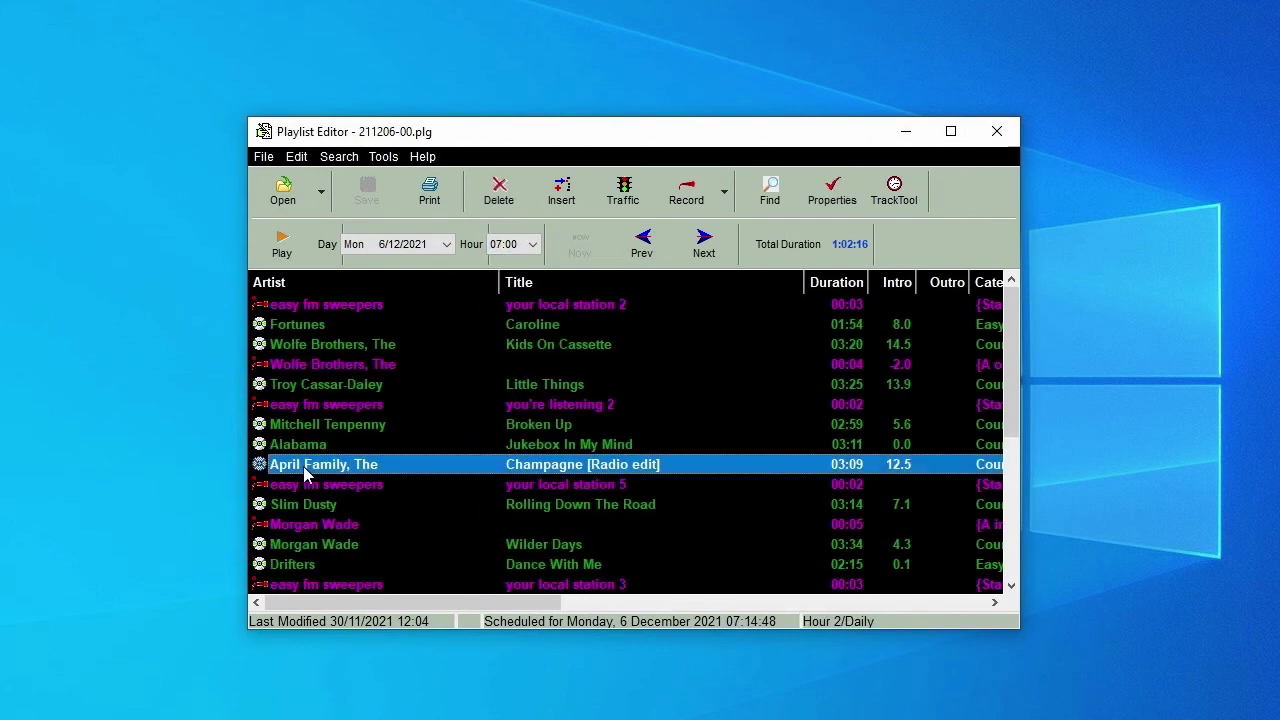
{"action": "left_click_drag", "start_coordinate": [303, 466], "coordinate": [310, 450]}
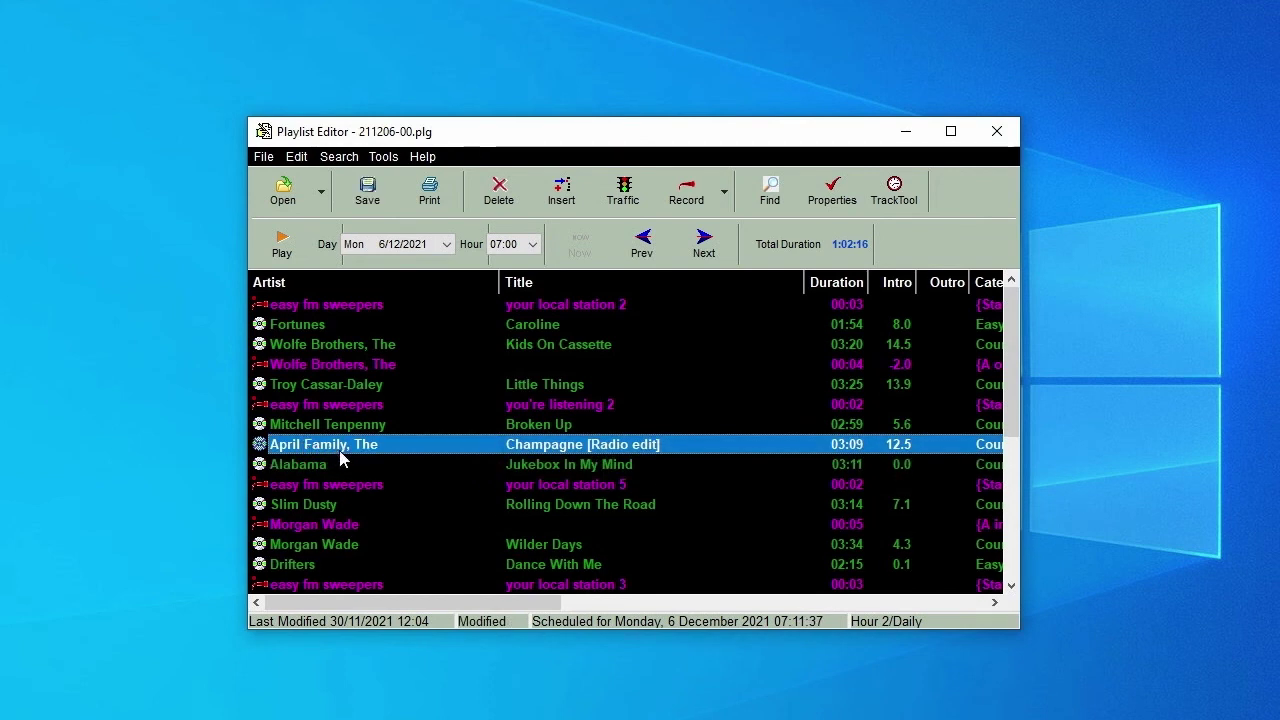
Step: Replace Rolling Down The Road with Slim Dusty's Duncan and save the playlist
{"action": "right_click", "coordinate": [306, 504]}
{"action": "left_click", "coordinate": [396, 316]}
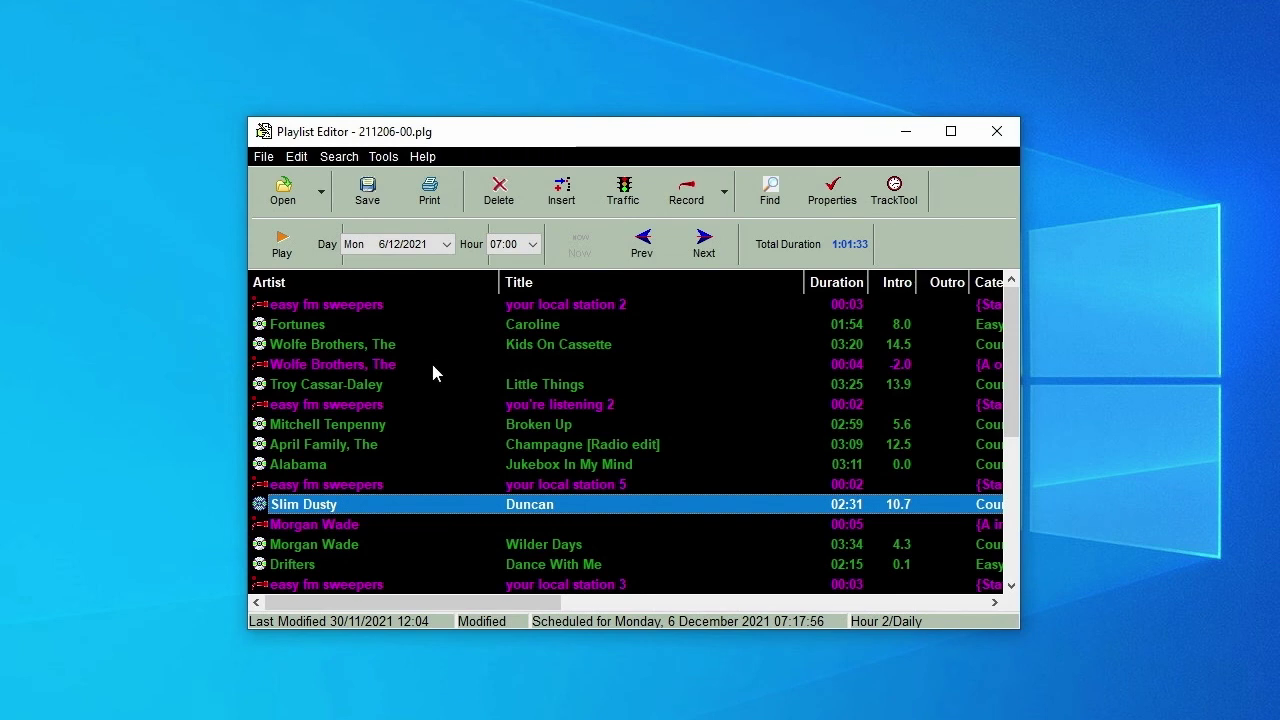
{"action": "left_click", "coordinate": [558, 194]}
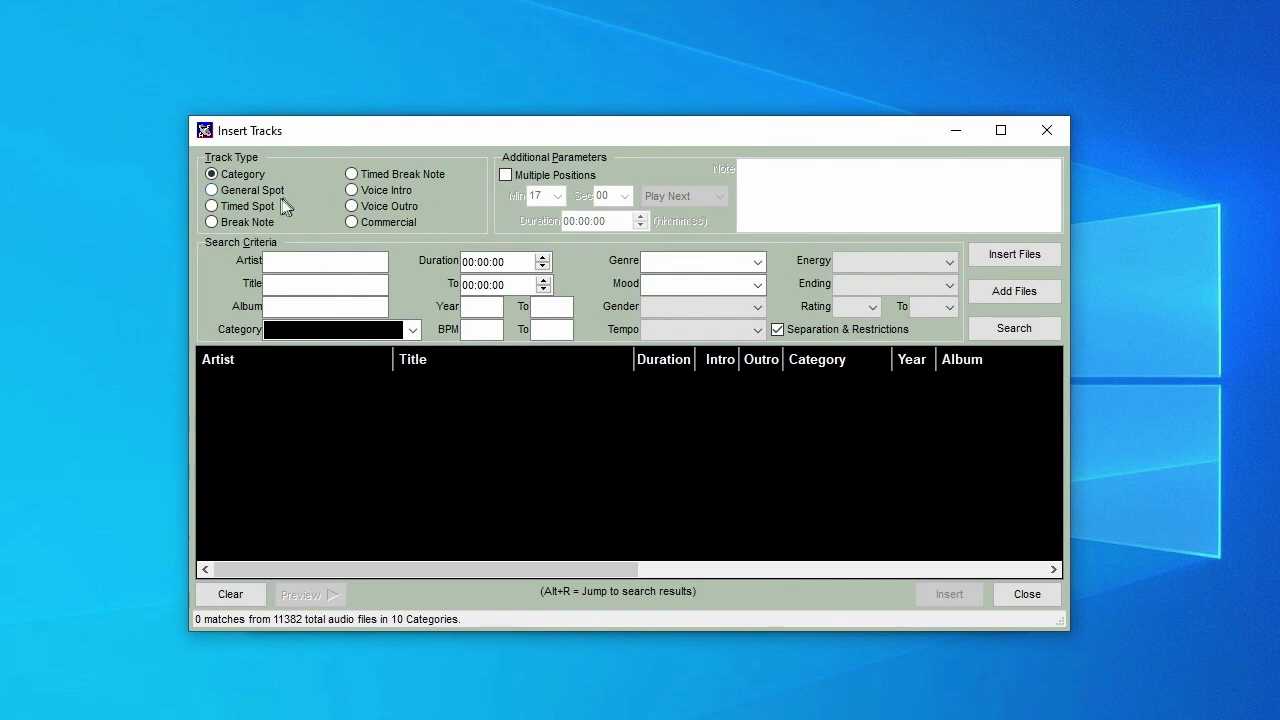
{"action": "left_click", "coordinate": [1037, 594]}
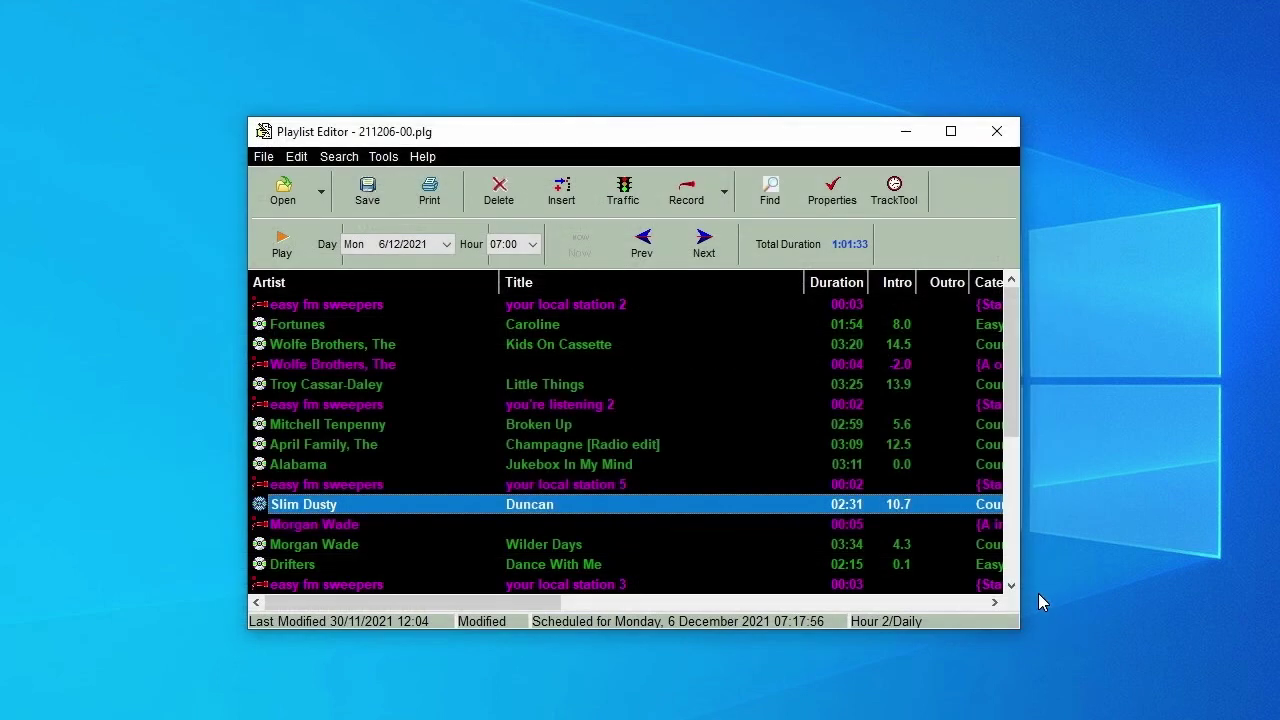
{"action": "left_click", "coordinate": [367, 192]}
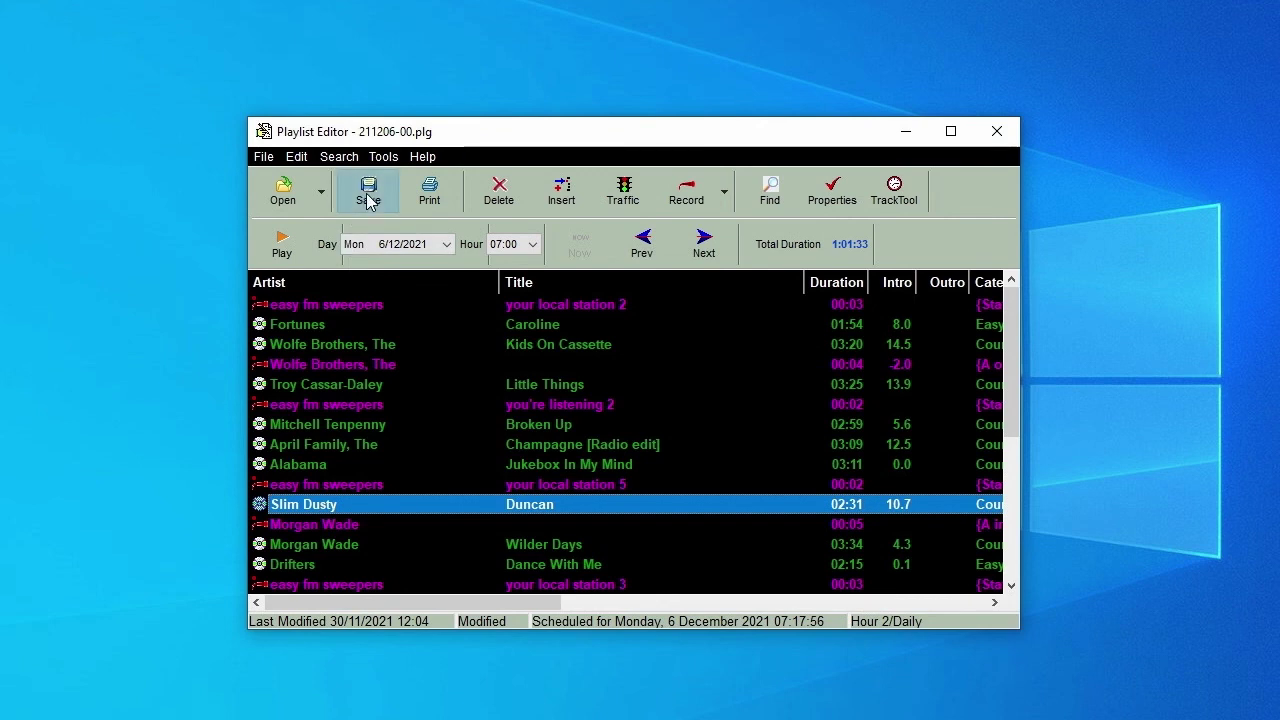